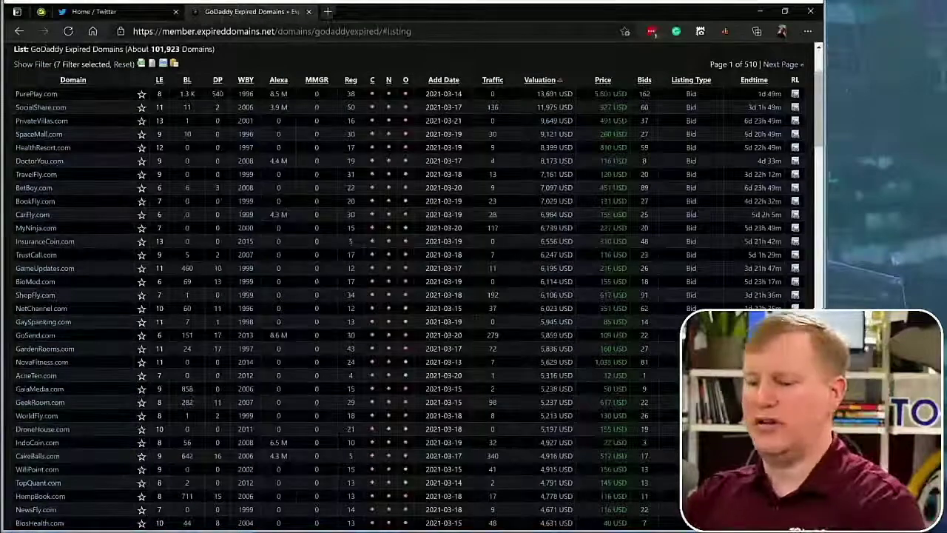
- Open the GoDaddy domain auction site in a new tab and review the highest-valued names in the GoDaddy expired domains list
key("ctrl+t")
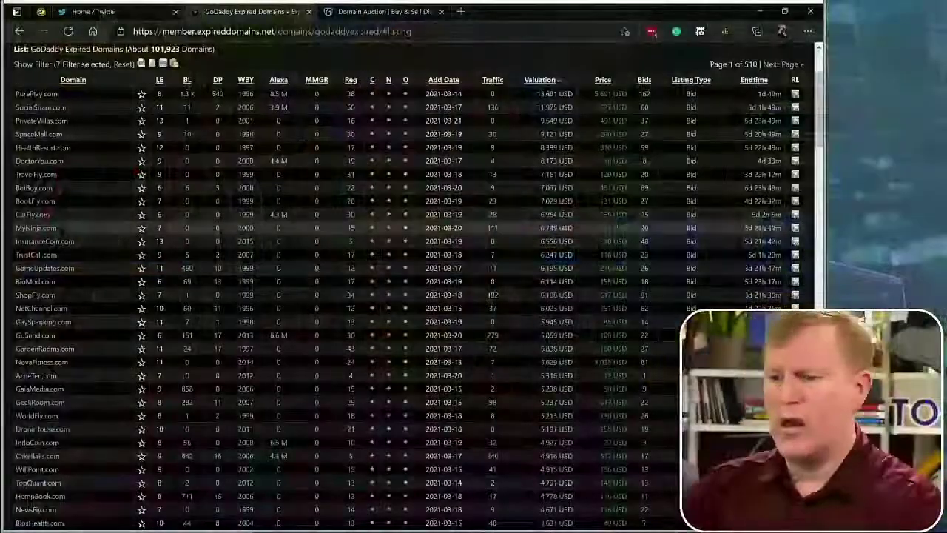
scroll(60, 226, "up", 5)
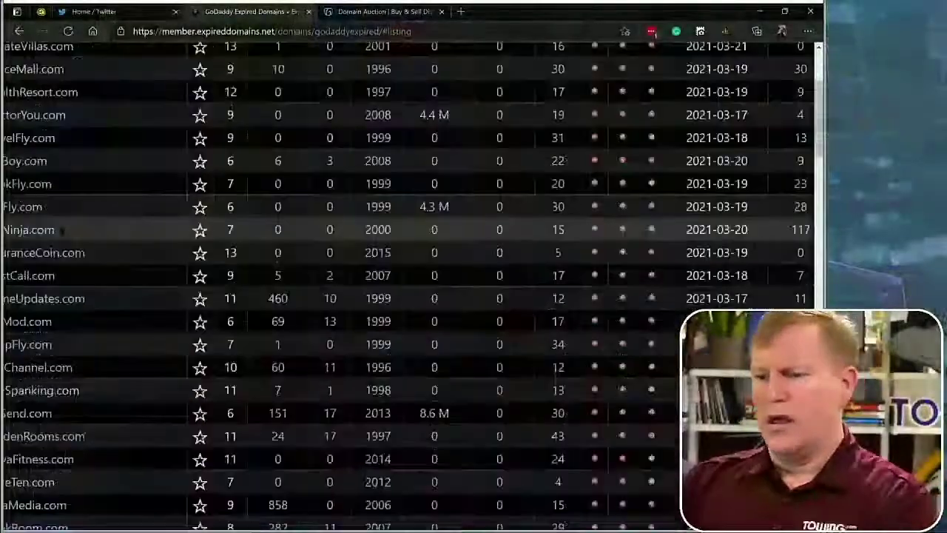
scroll(914, 520, "left", 2)
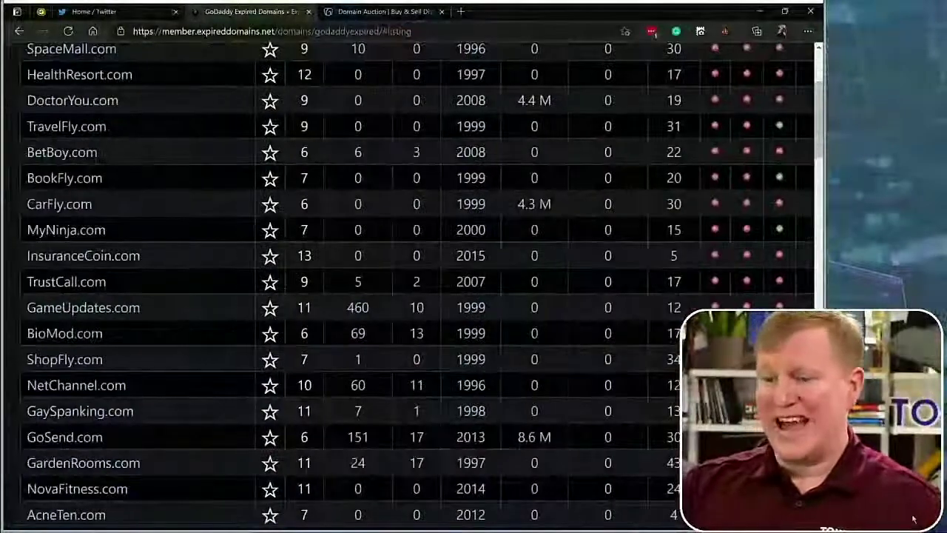
scroll(913, 520, "up", 4)
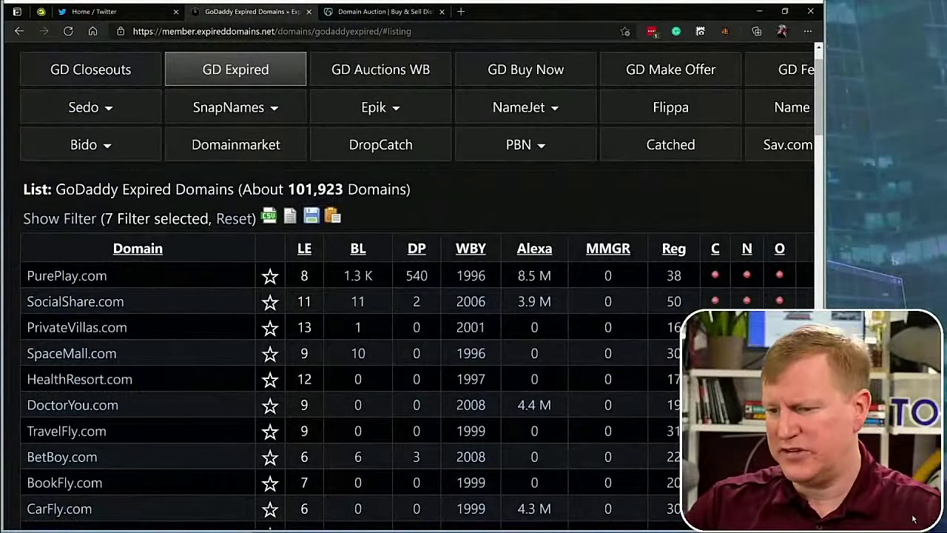
scroll(914, 521, "down", 2)
scroll(913, 521, "down", 1)
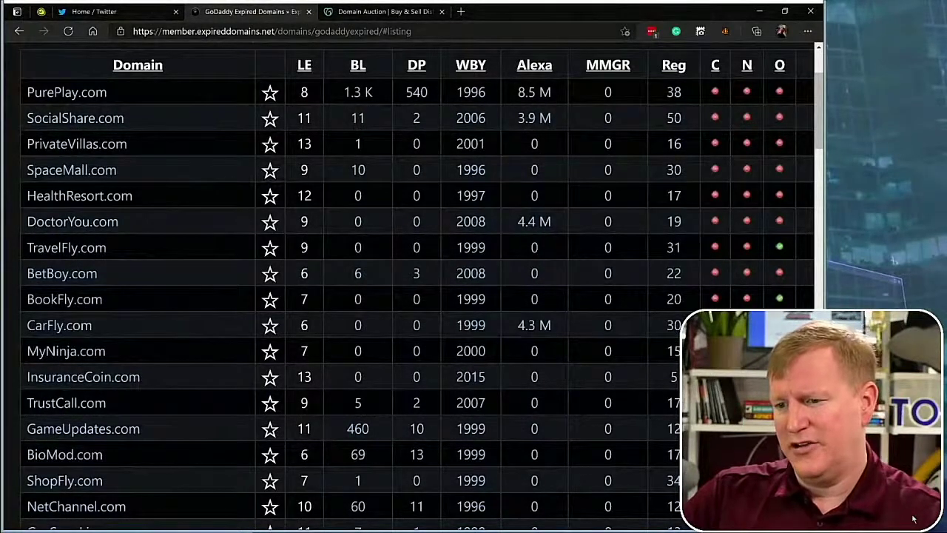
scroll(914, 521, "down", 1)
scroll(914, 520, "up", 1)
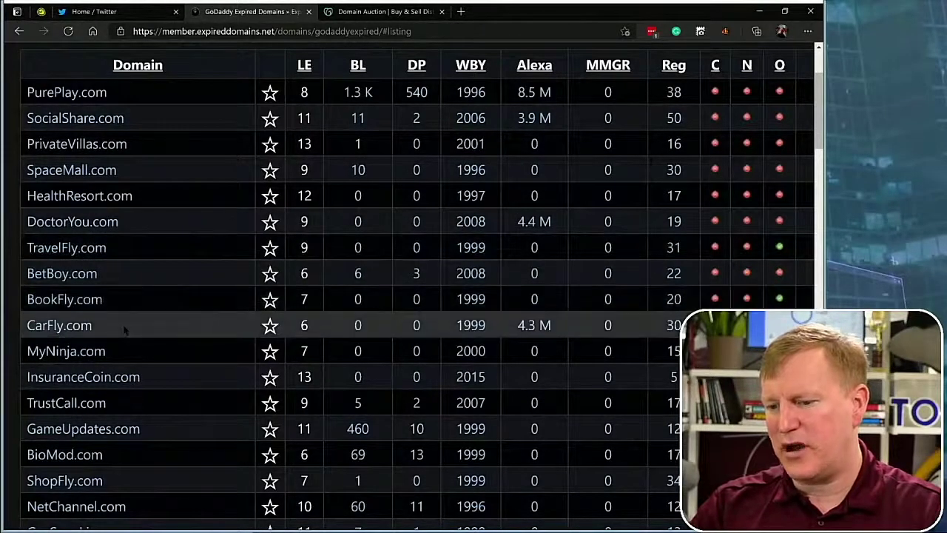
scroll(124, 329, "down", 3)
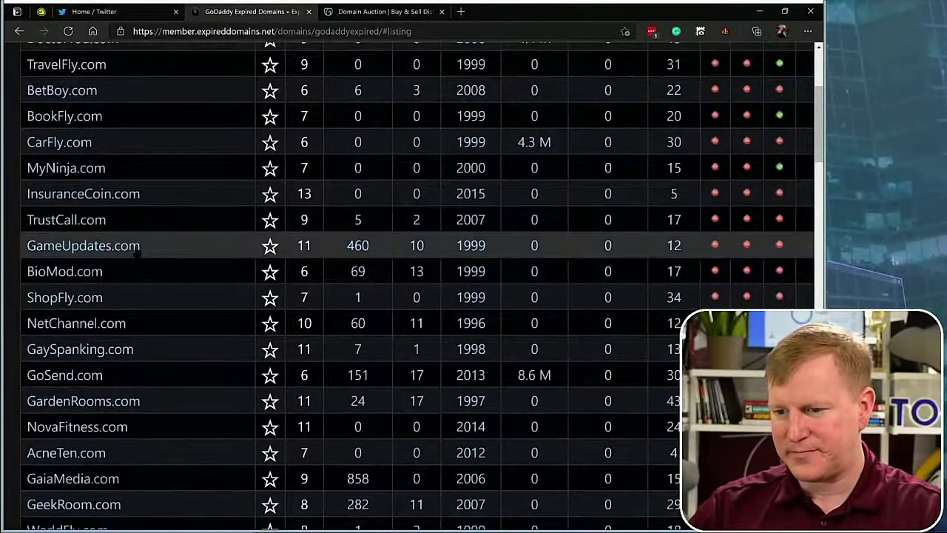
scroll(184, 300, "down", 5)
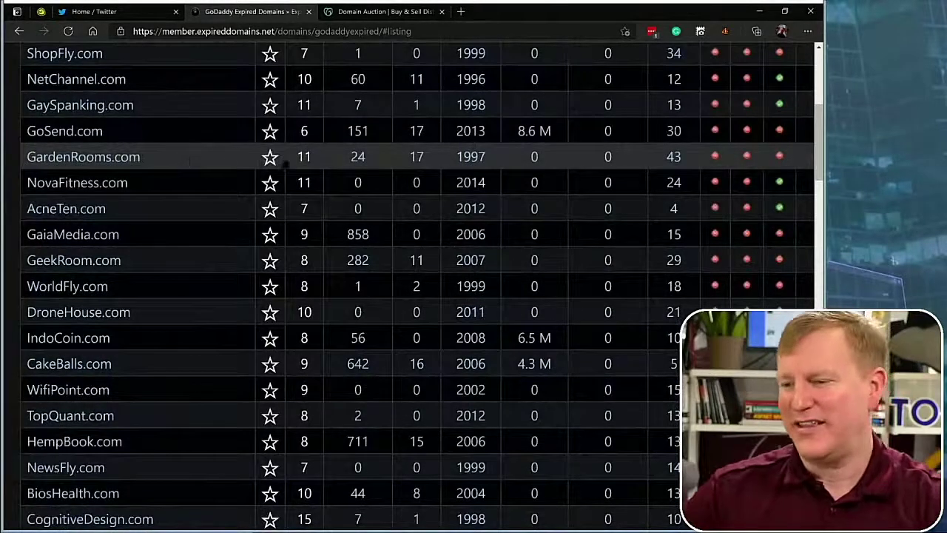
- Mark GardenRooms.com as a favourite, check its GoDaddy auction page, and return to the expired domains list
left_click(270, 157)
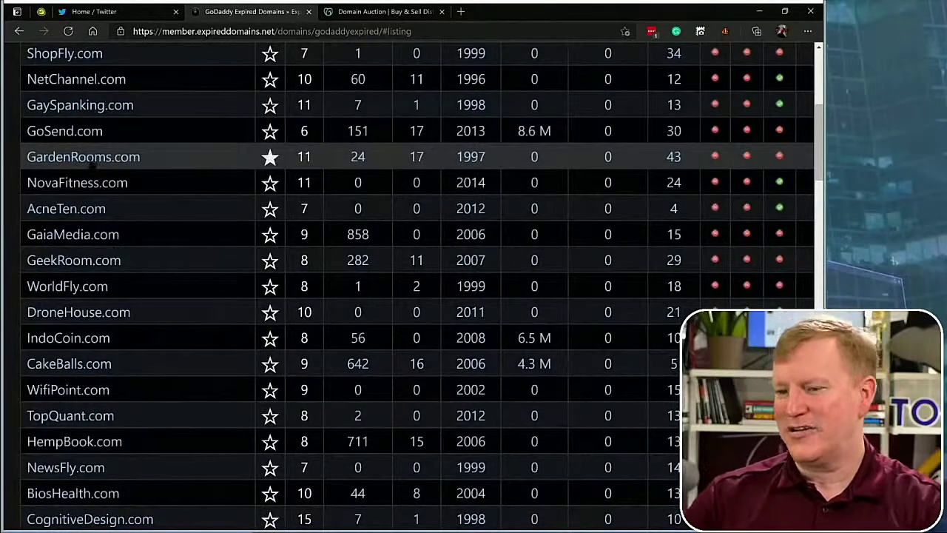
left_click(90, 161)
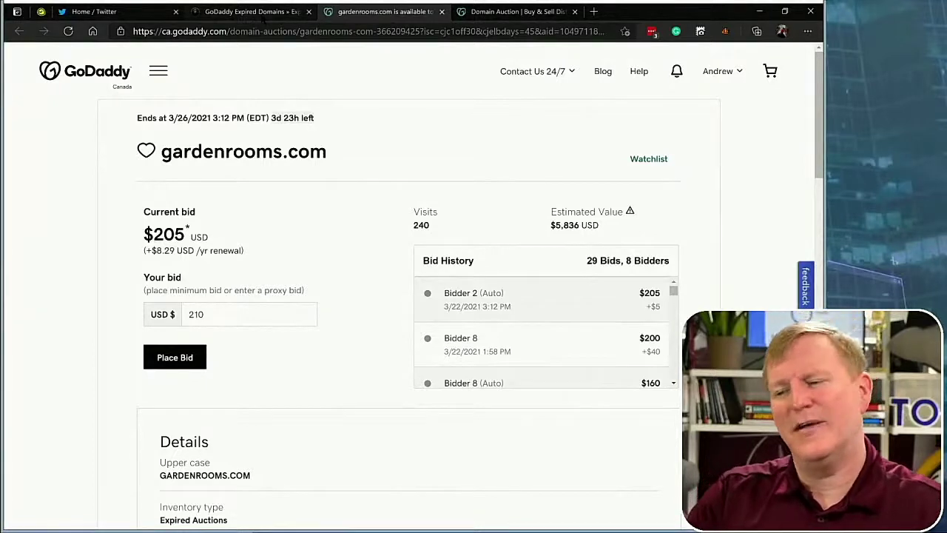
left_click(259, 12)
left_click(442, 12)
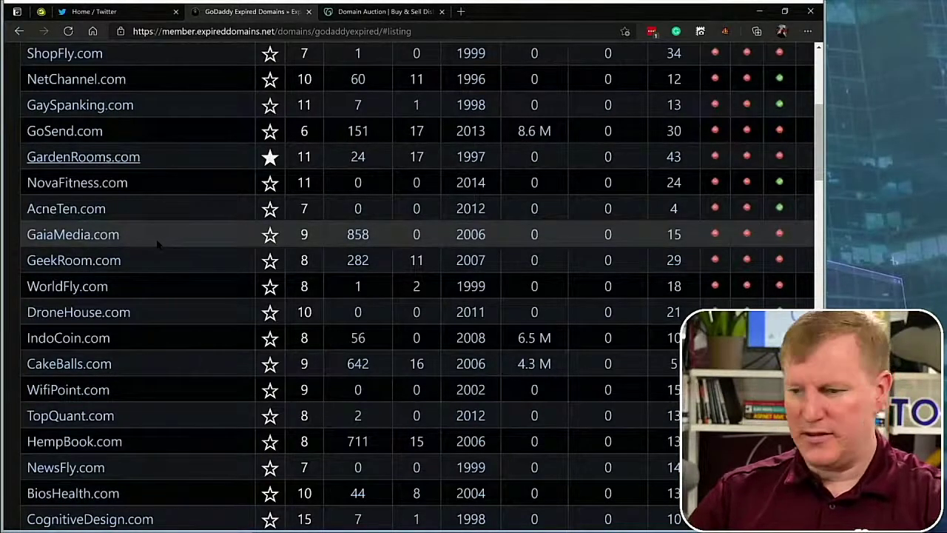
- Mark LandscapePro.com as a favourite, open its GoDaddy auction page, and return to the expired domains list
scroll(157, 244, "down", 2)
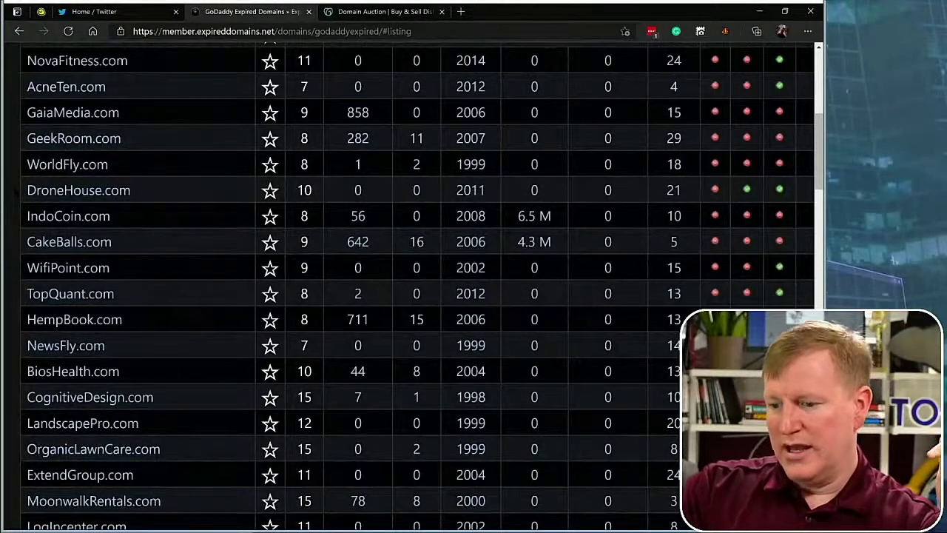
left_click(270, 424)
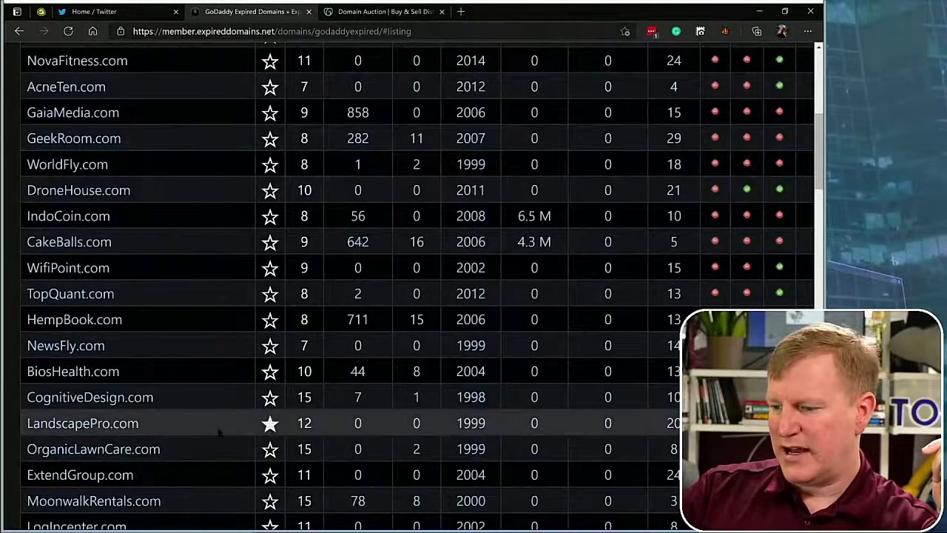
left_click(106, 429)
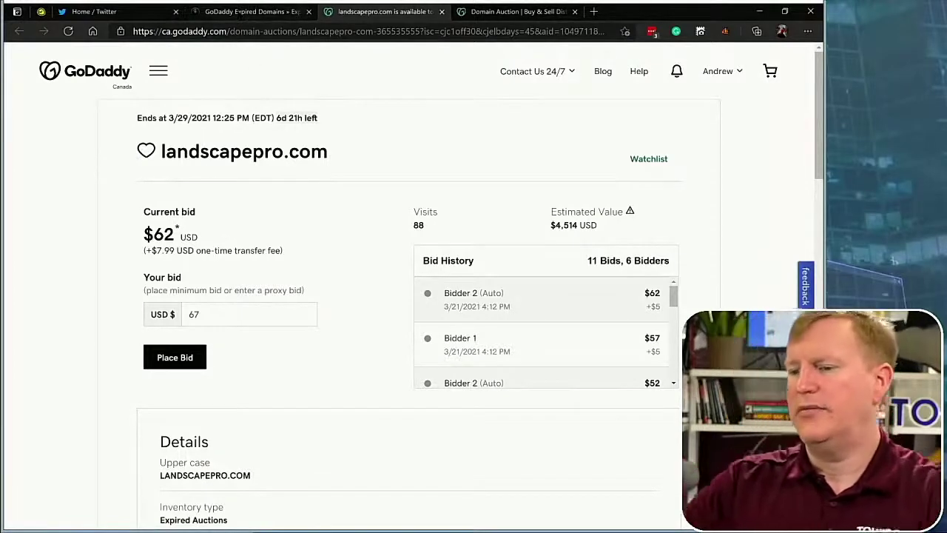
key("ctrl+shift+Tab")
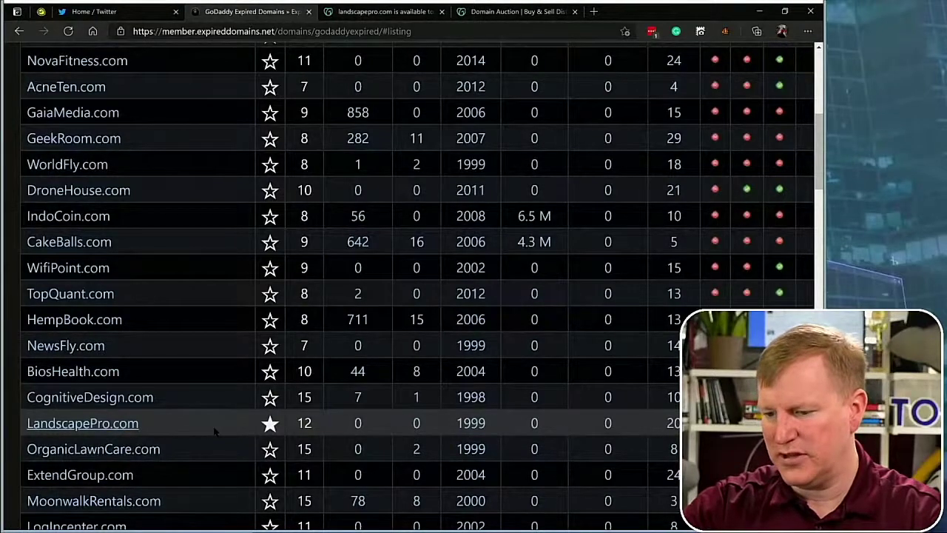
- Find GoodSneakers.com further down the list, check the current bid and visits on its auction page, and close that page
scroll(215, 432, "down", 6)
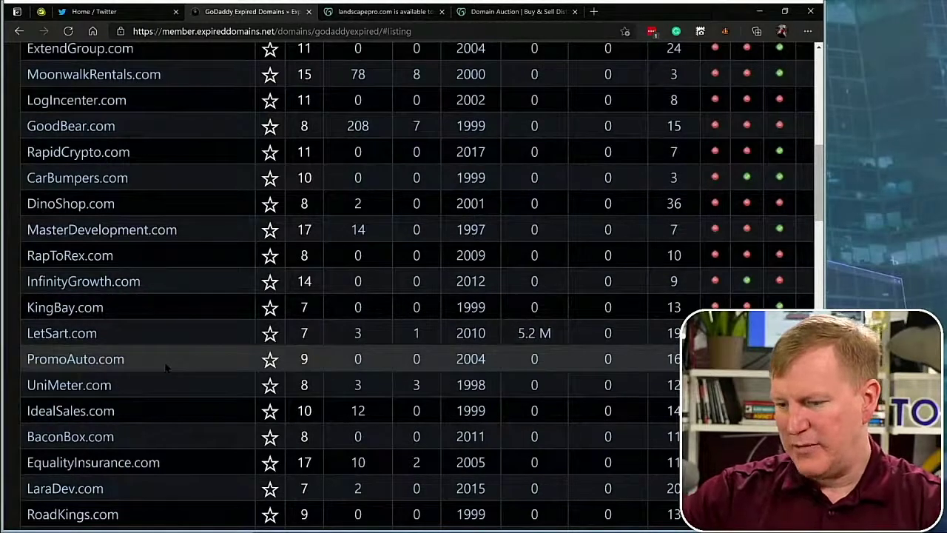
scroll(165, 368, "down", 5)
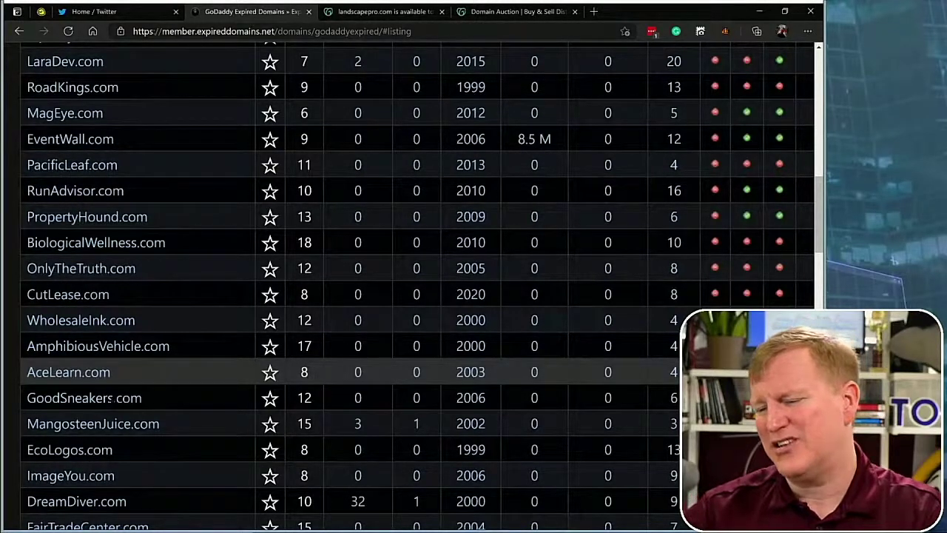
left_click(111, 398)
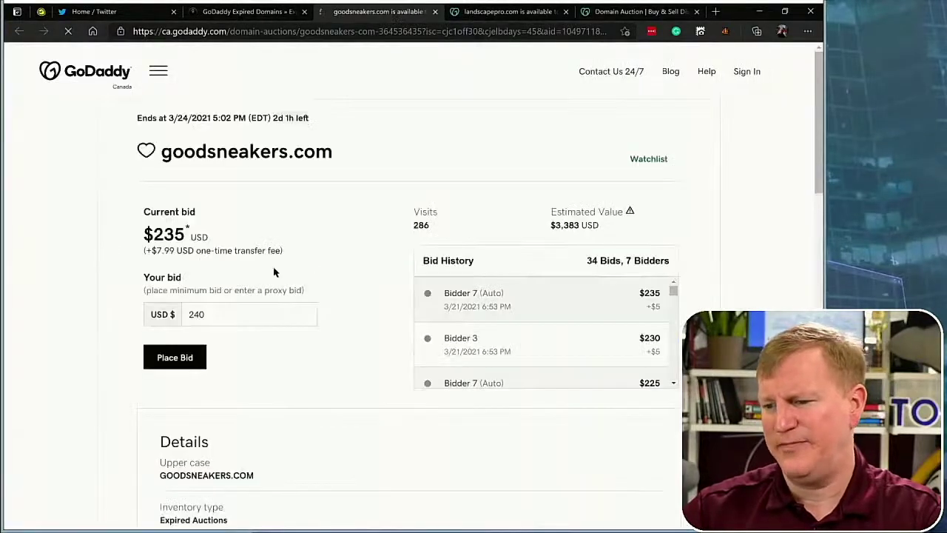
left_click_drag(243, 243, 142, 209)
left_click(421, 227)
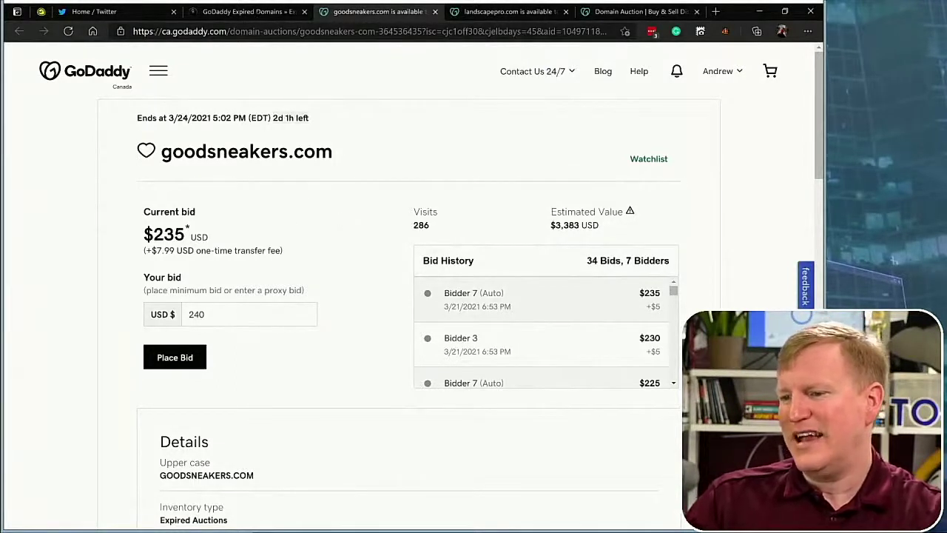
left_click(436, 11)
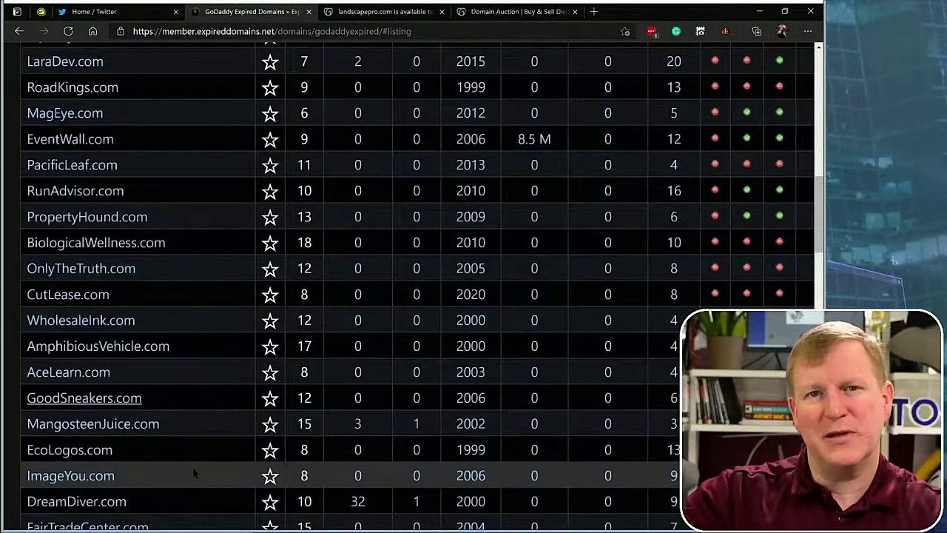
- Examine the remaining names on the first page of expired domains, including their valuations and prices at the end of the list
scroll(194, 474, "down", 5)
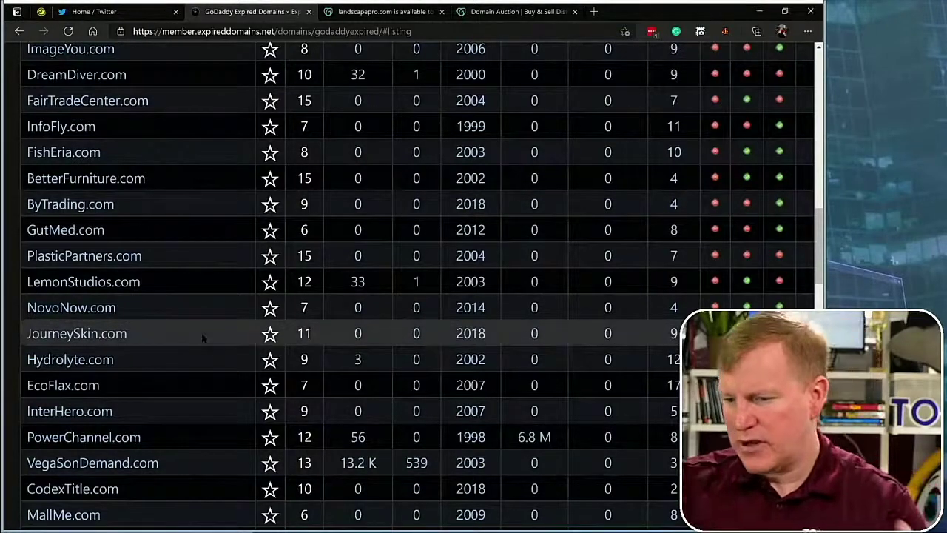
scroll(203, 337, "down", 6)
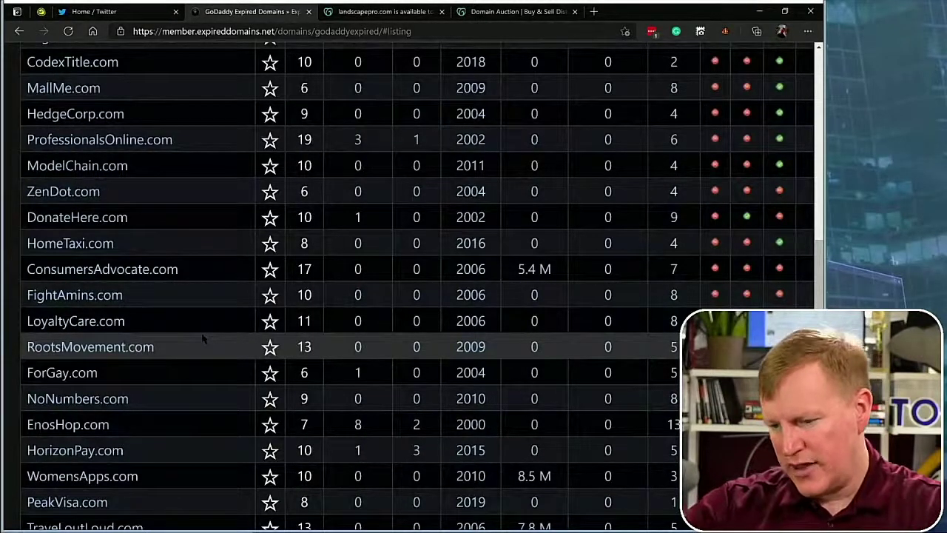
scroll(203, 338, "down", 6)
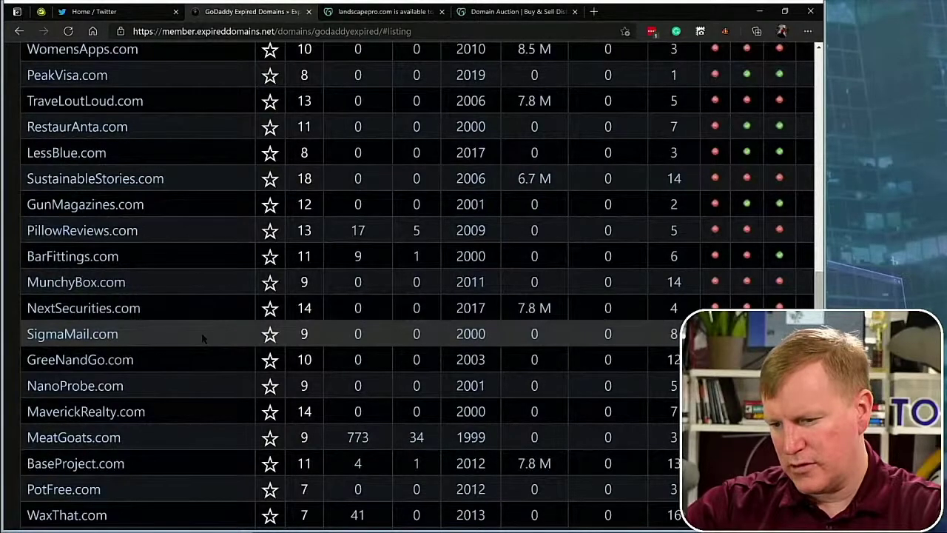
scroll(203, 338, "down", 5)
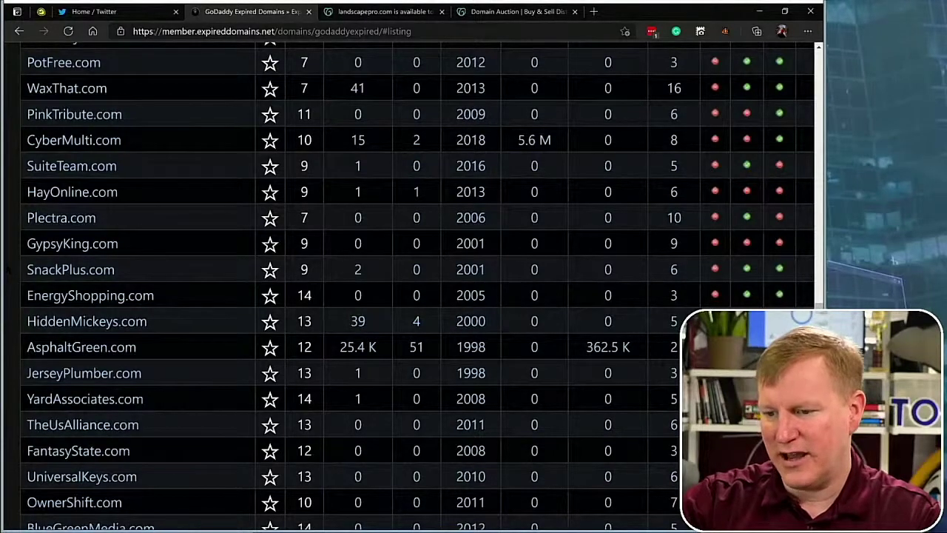
key("Page_Down")
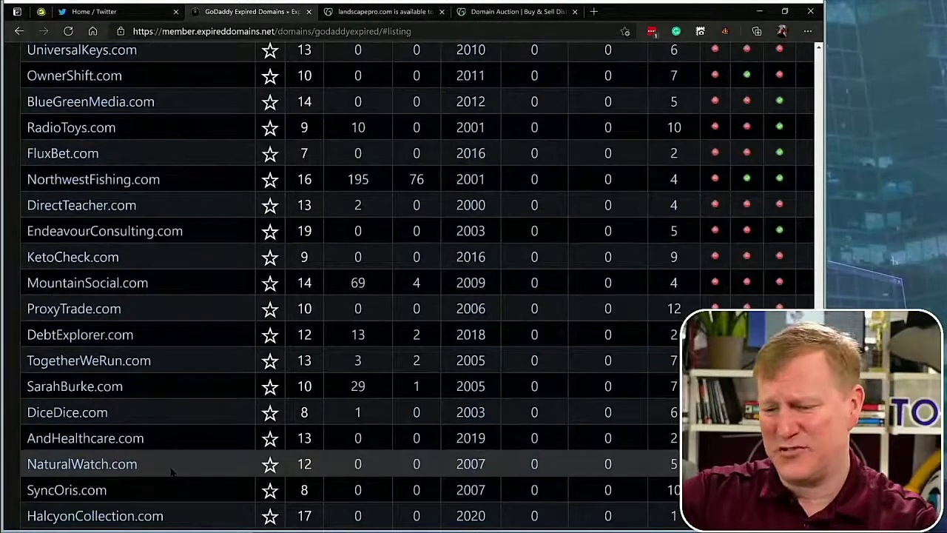
scroll(171, 472, "down", 5)
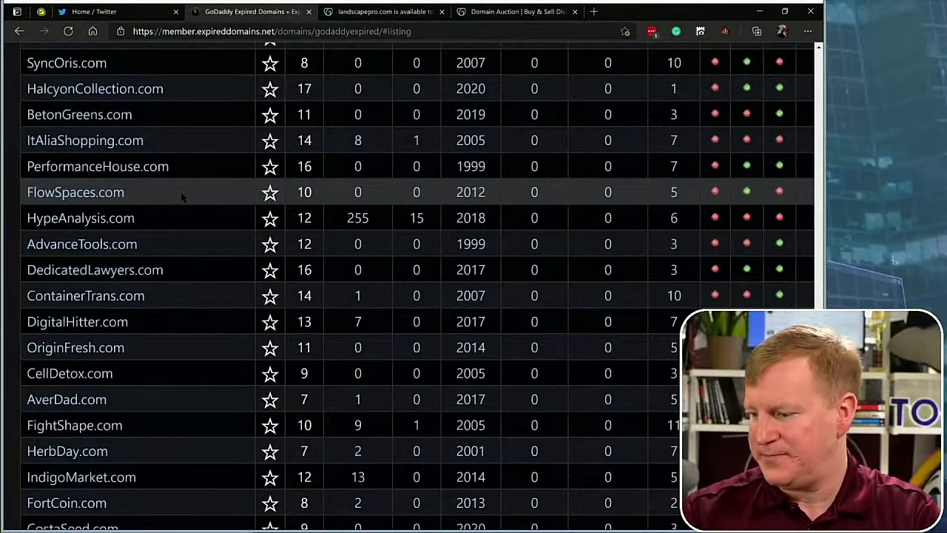
scroll(182, 196, "down", 5)
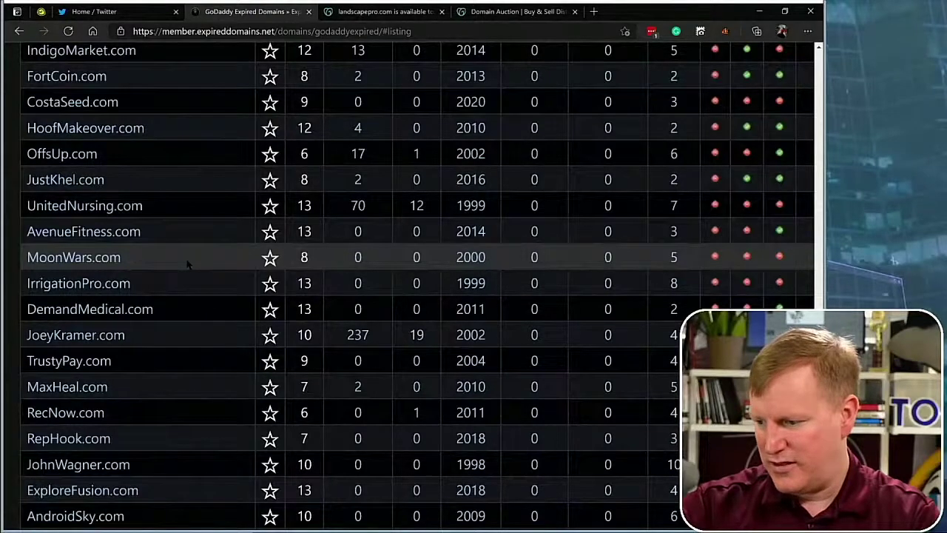
scroll(188, 264, "down", 6)
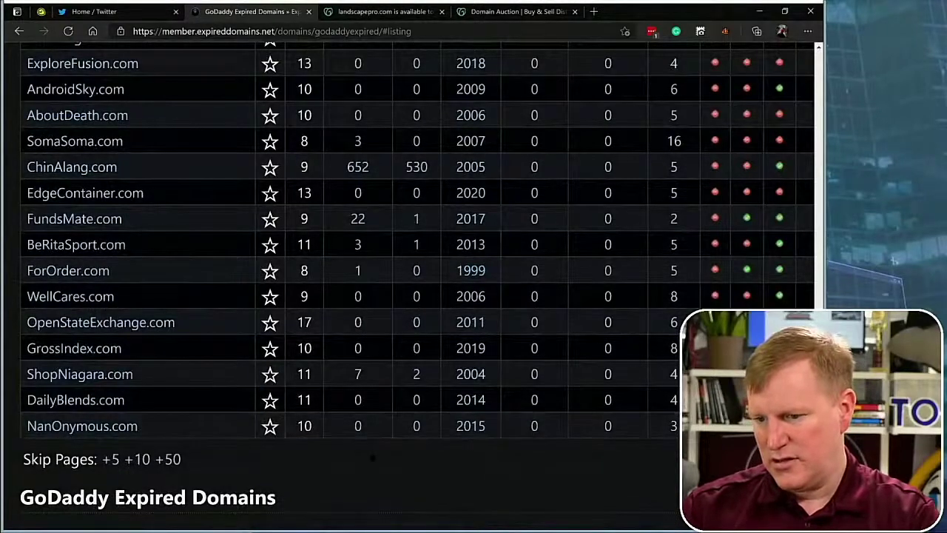
key("ctrl+minus")
key("ctrl+minus")
key("ctrl+minus")
key("ctrl+minus")
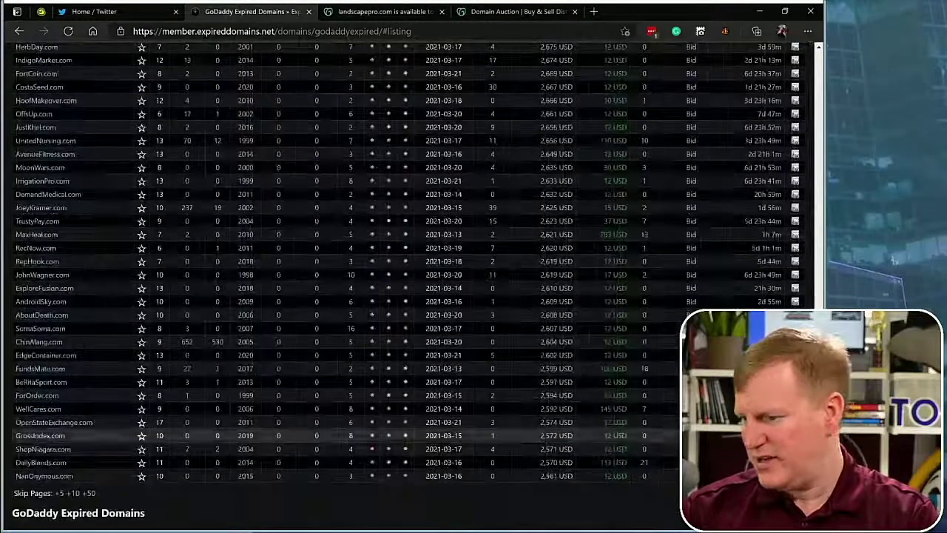
- Close the landscapepro.com auction page and view the domains currently being bid on in GoDaddy Auctions' Bidding List
key("F5")
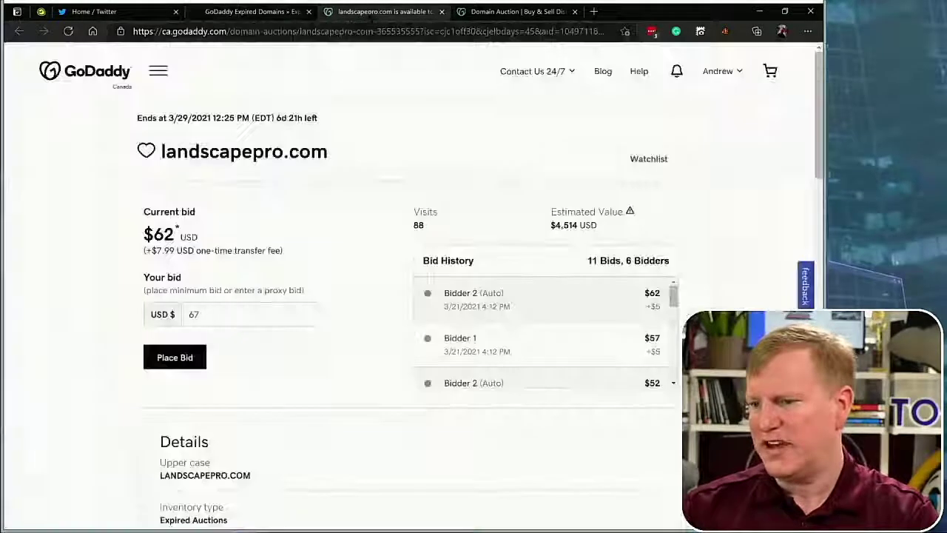
left_click(370, 12)
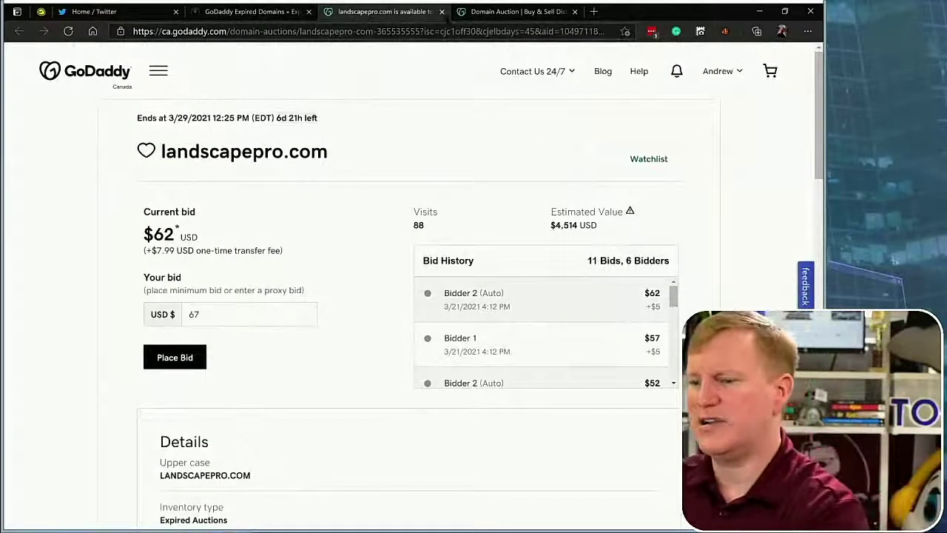
left_click(442, 11)
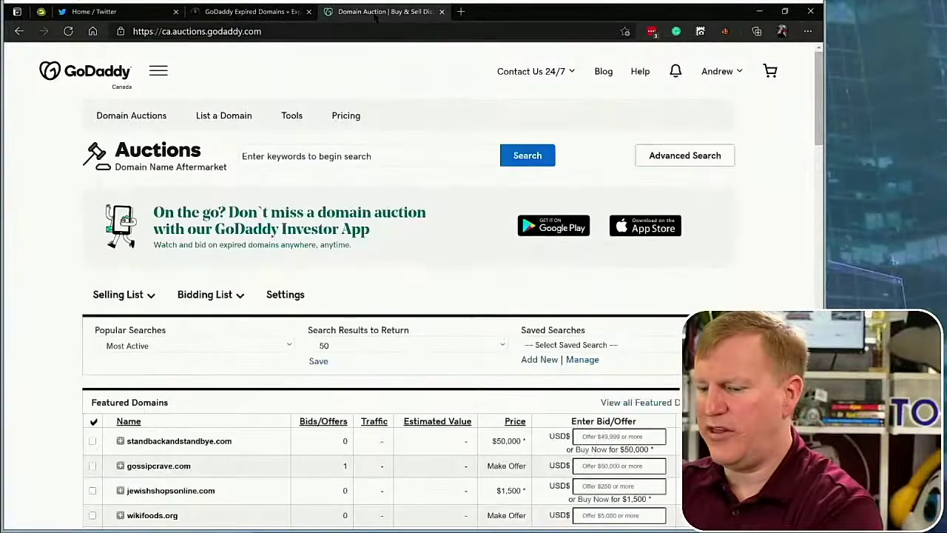
left_click(206, 295)
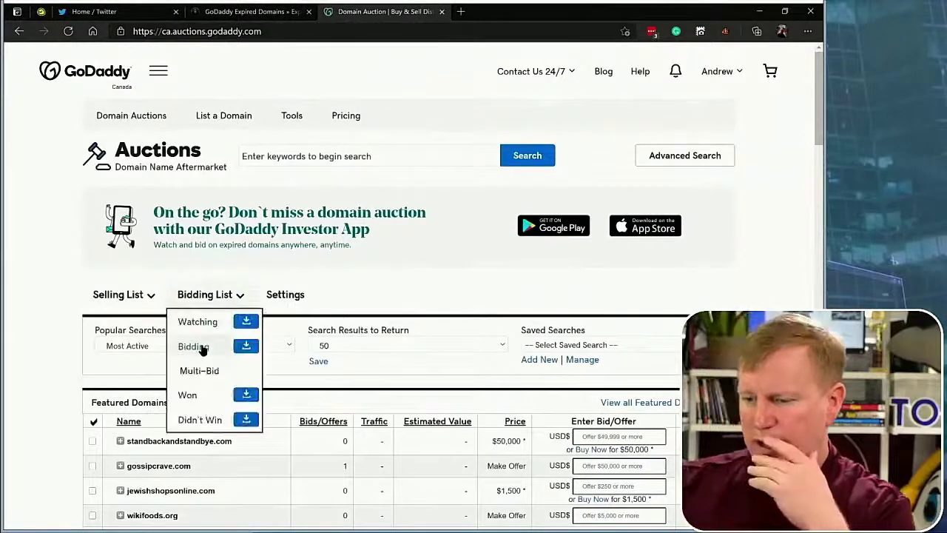
left_click(199, 347)
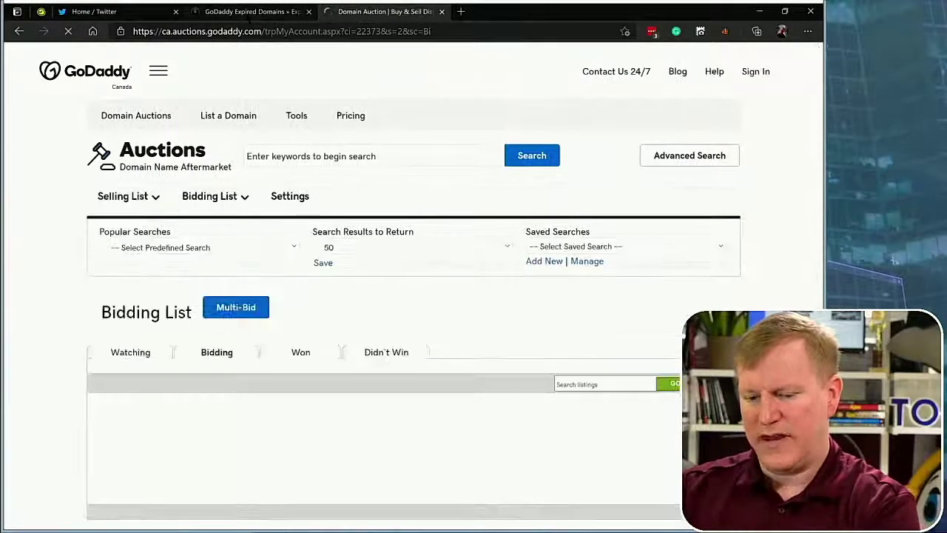
scroll(414, 296, "down", 3)
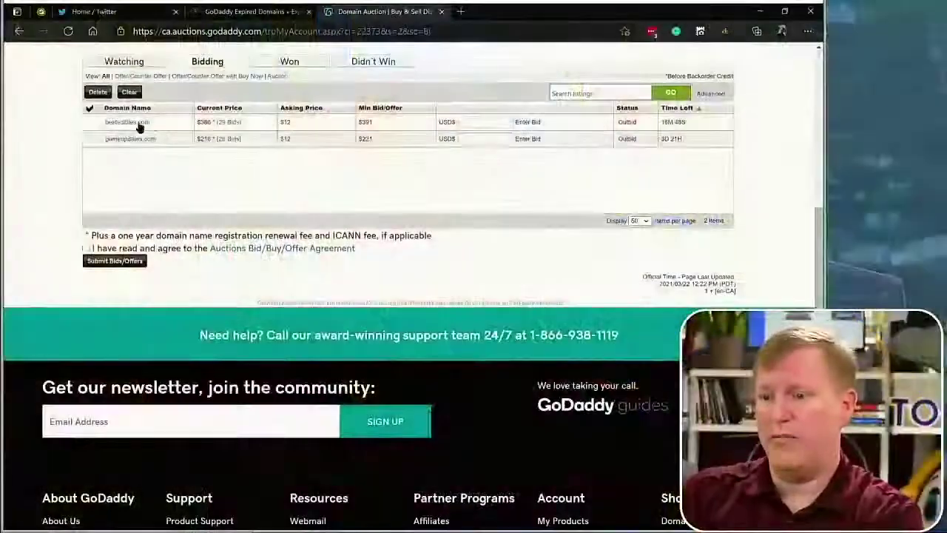
- Enter a bid of $688 on bestedibles.com, accept the Auctions Bid/Buy/Offer Agreement, and submit the bid
mouse_move(138, 127)
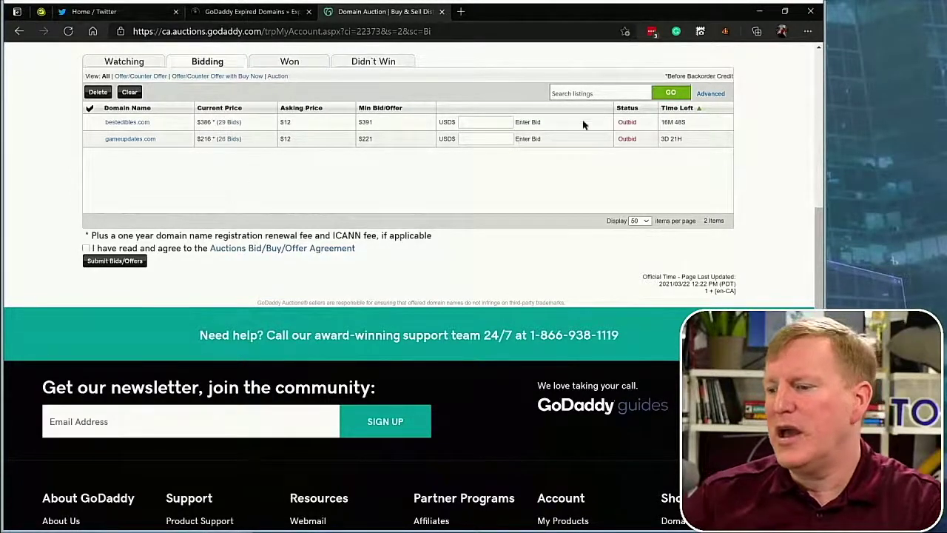
left_click(486, 122)
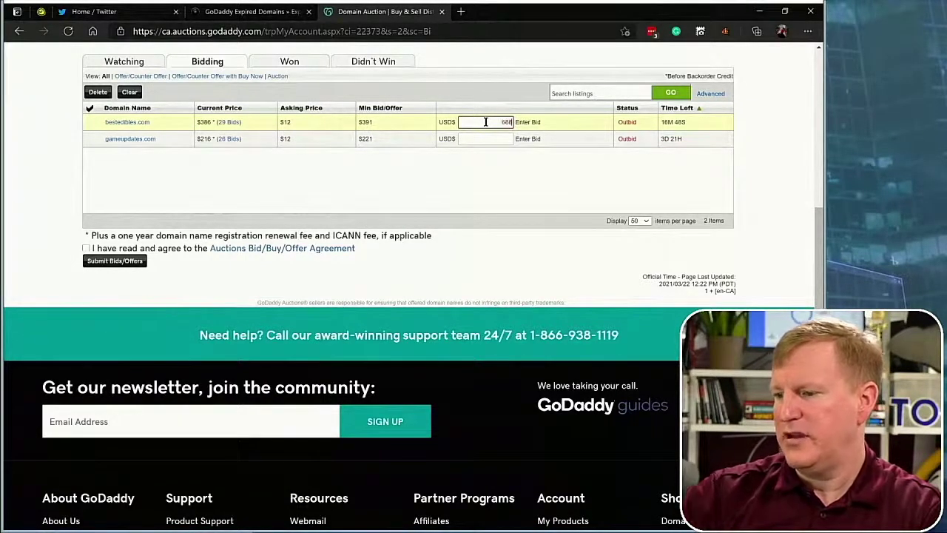
left_click(86, 250)
left_click(86, 249)
left_click(108, 265)
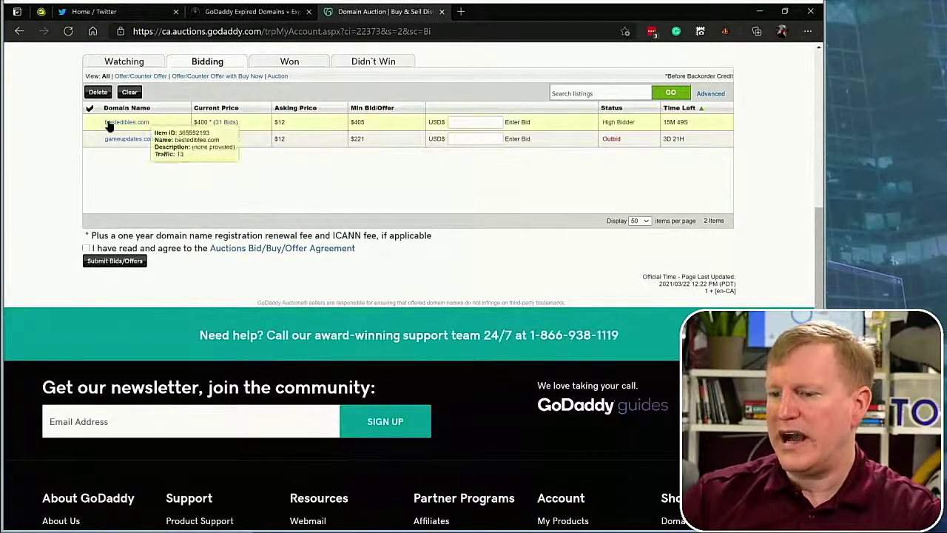
- Open the bid history for bestedibles.com and examine the bidders, the automatic bids and the bid amounts
left_click(229, 123)
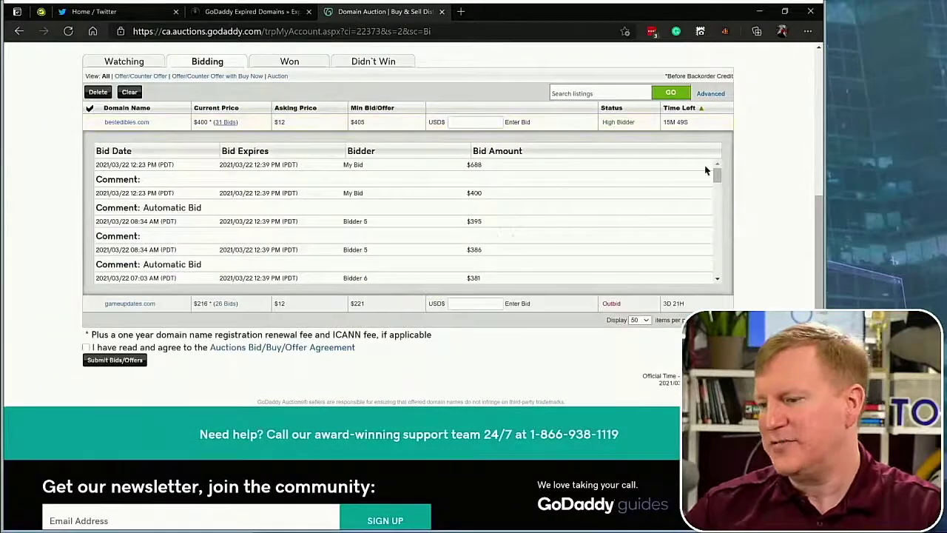
left_click_drag(717, 175, 715, 185)
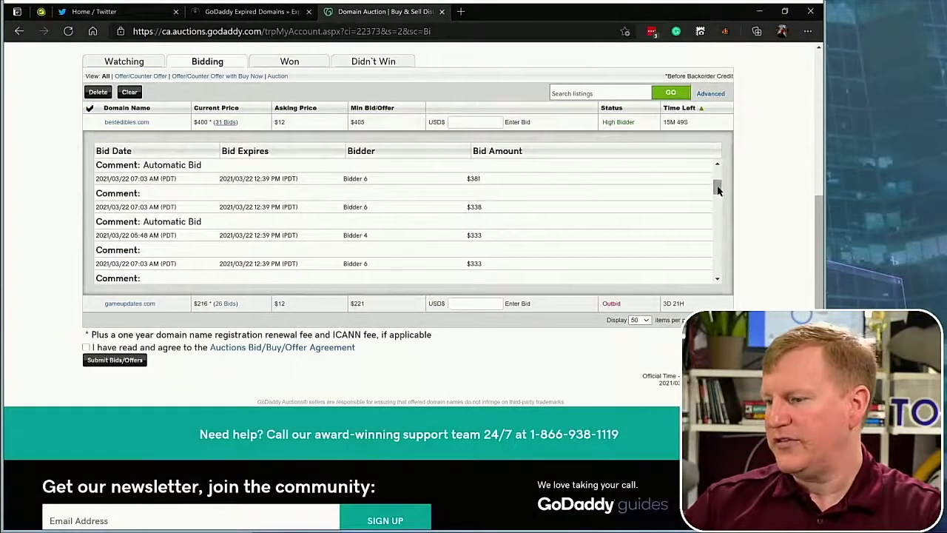
left_click_drag(715, 186, 717, 174)
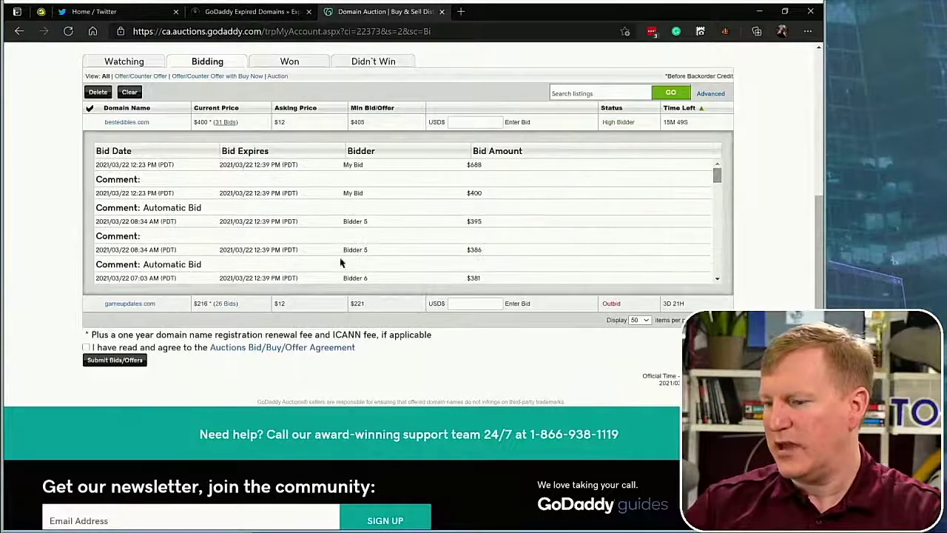
left_click_drag(492, 222, 341, 222)
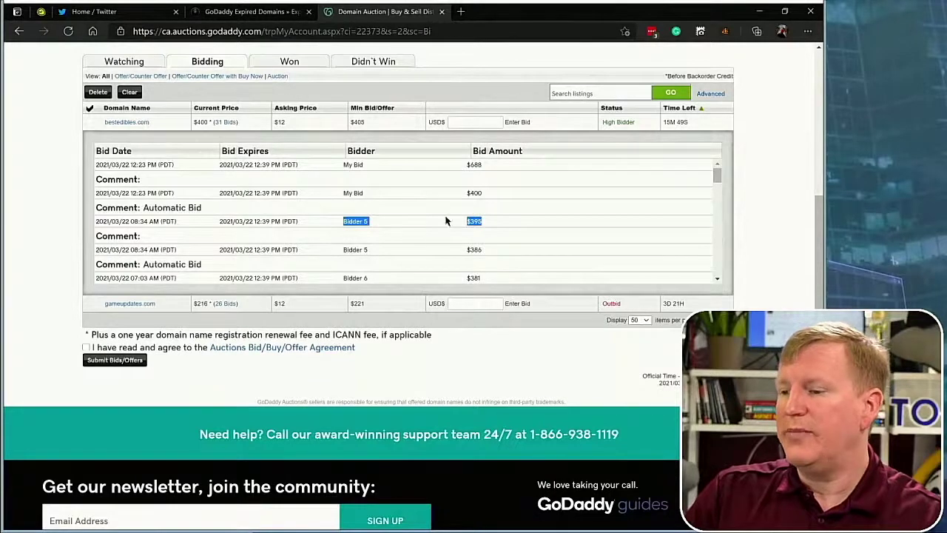
left_click_drag(489, 195, 337, 194)
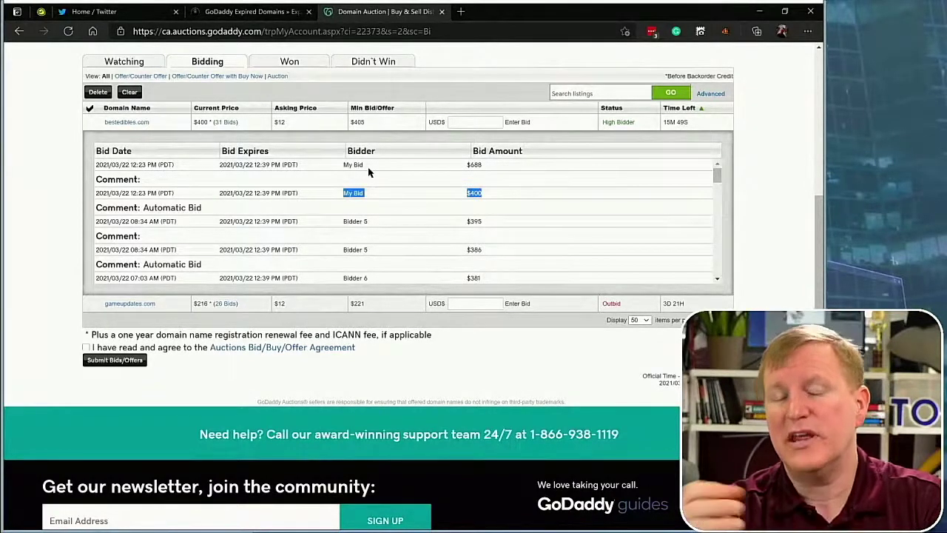
left_click(507, 188)
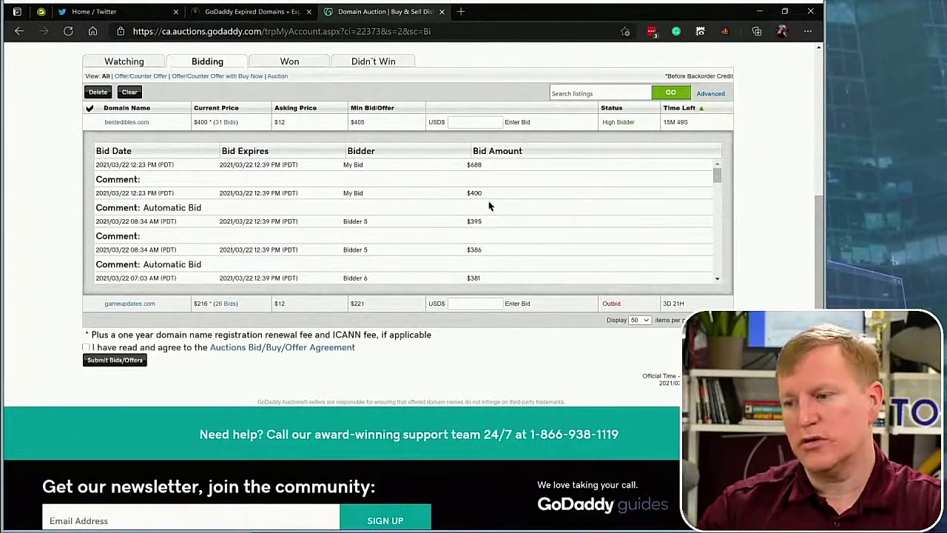
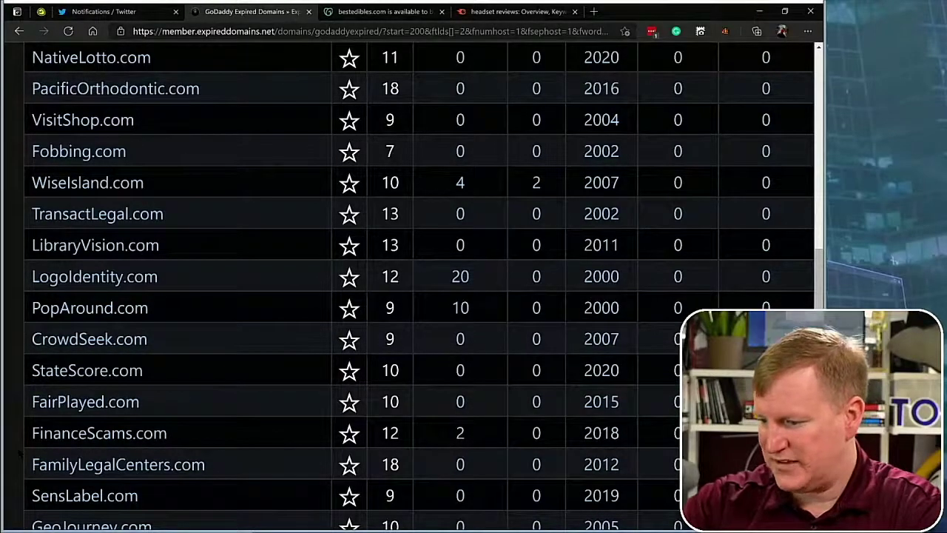
- Mark ScrumCards.com as a favourite in the expired domains list and use the Watchlist option on its GoDaddy auction page
scroll(20, 453, "down", 5)
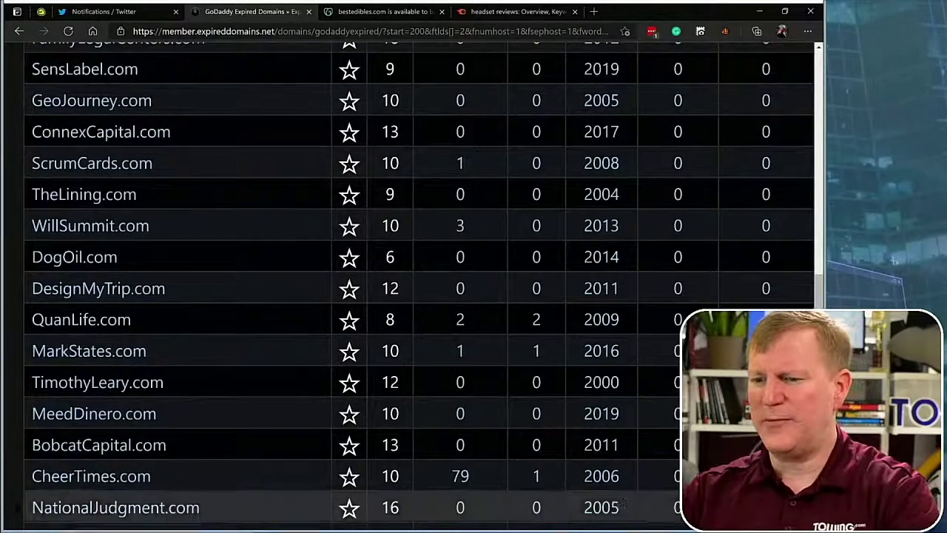
left_click(352, 166)
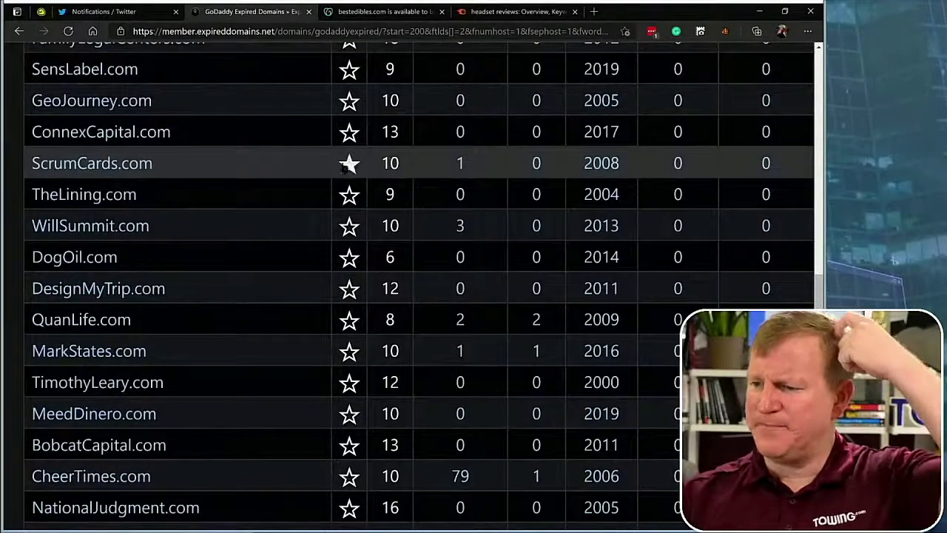
left_click(143, 168)
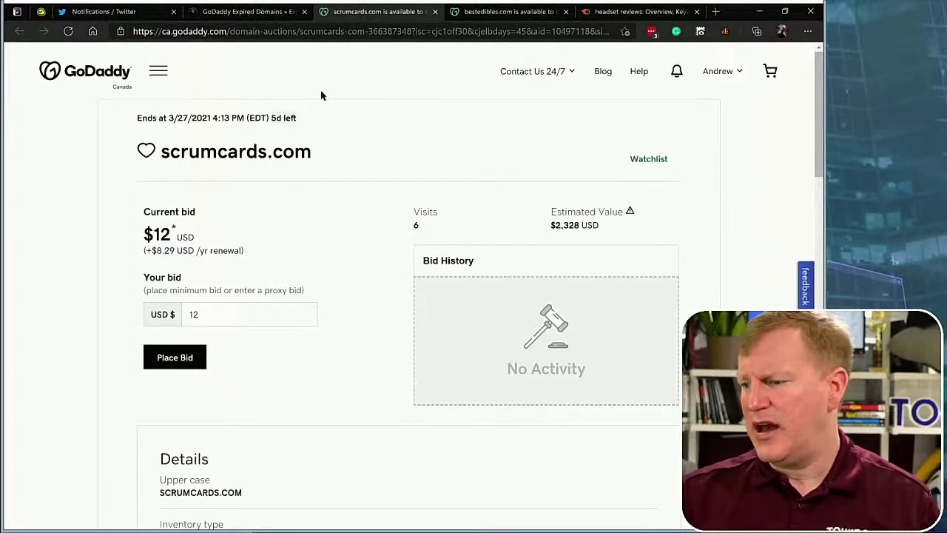
left_click(649, 159)
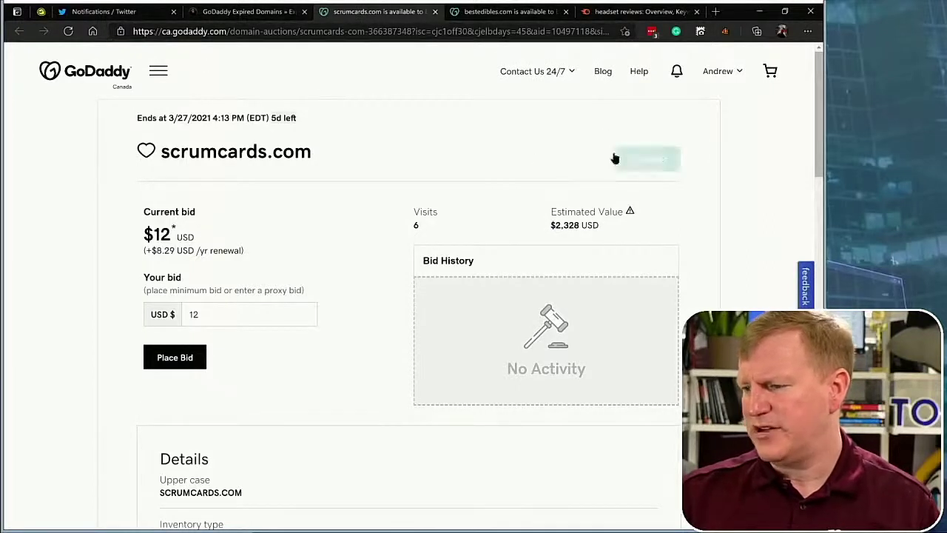
left_click(185, 11)
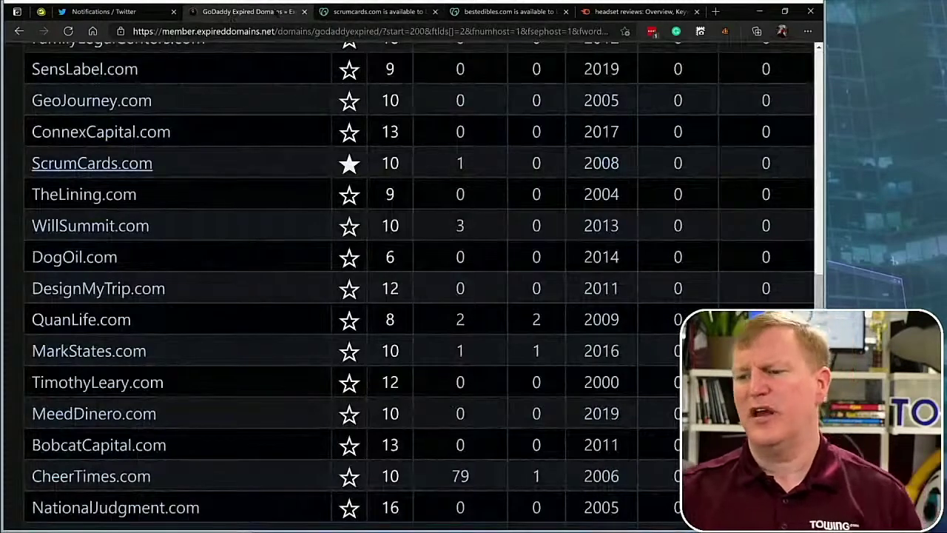
left_click(361, 12)
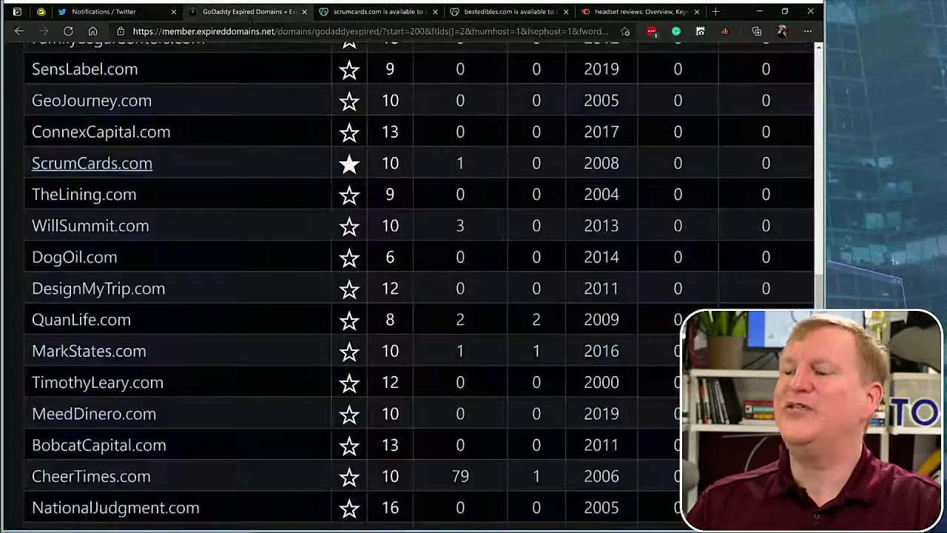
left_click(251, 16)
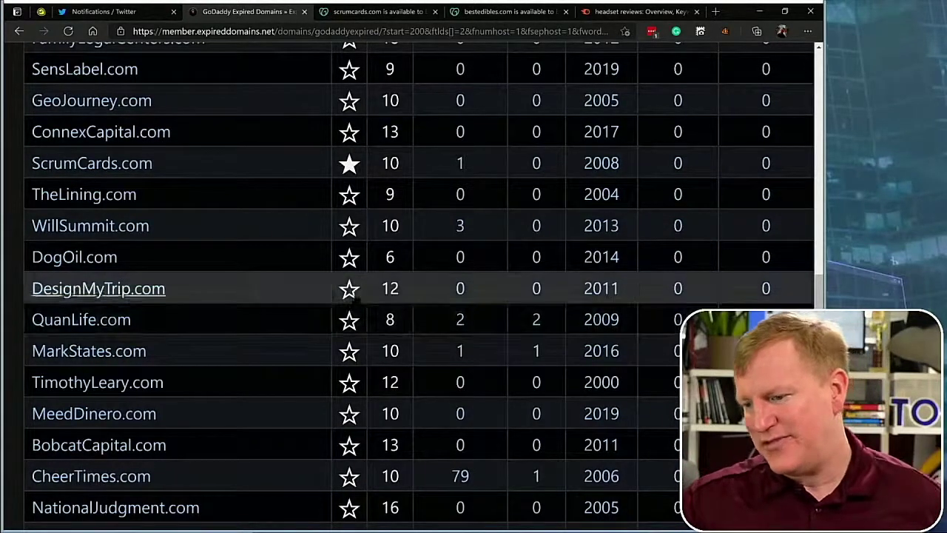
- Mark DesignMyTrip.com as a favourite and place a $12 bid on its GoDaddy auction page
left_click(349, 289)
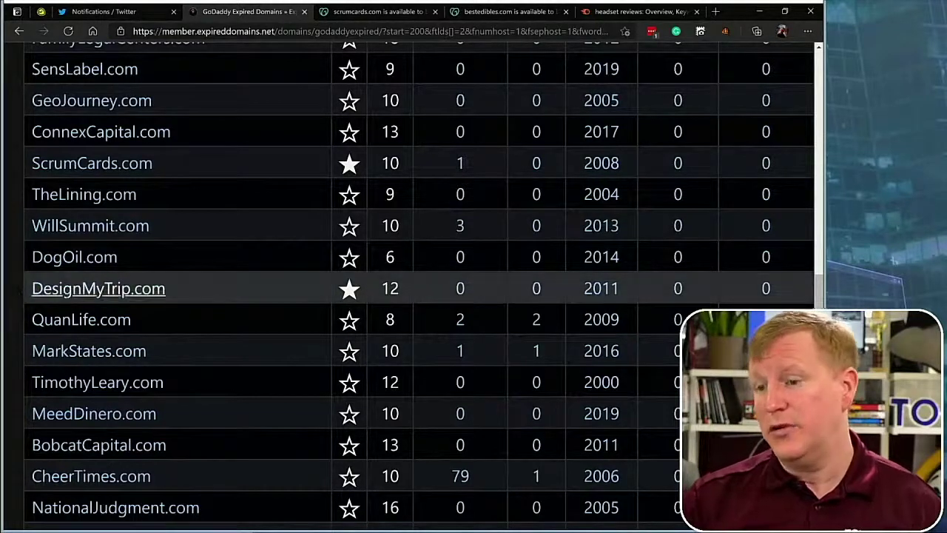
left_click(98, 289)
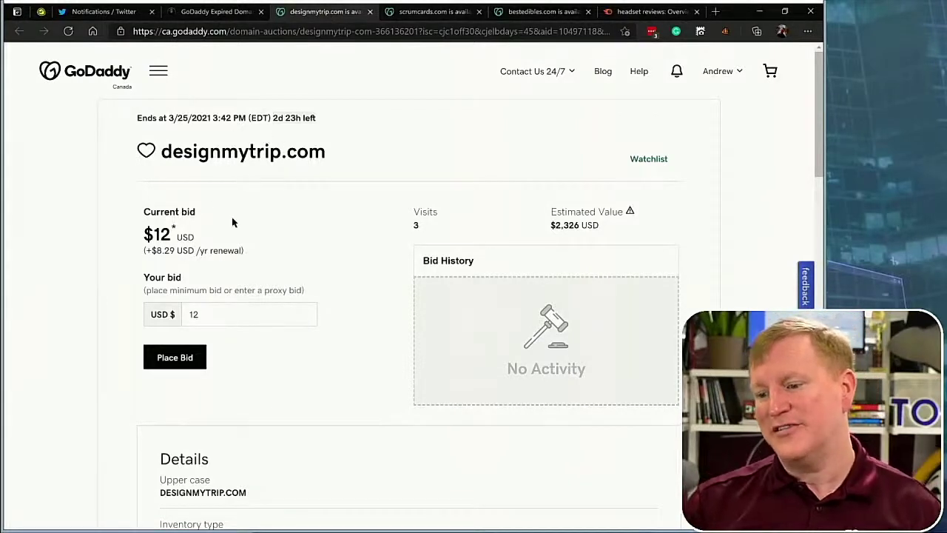
left_click(174, 358)
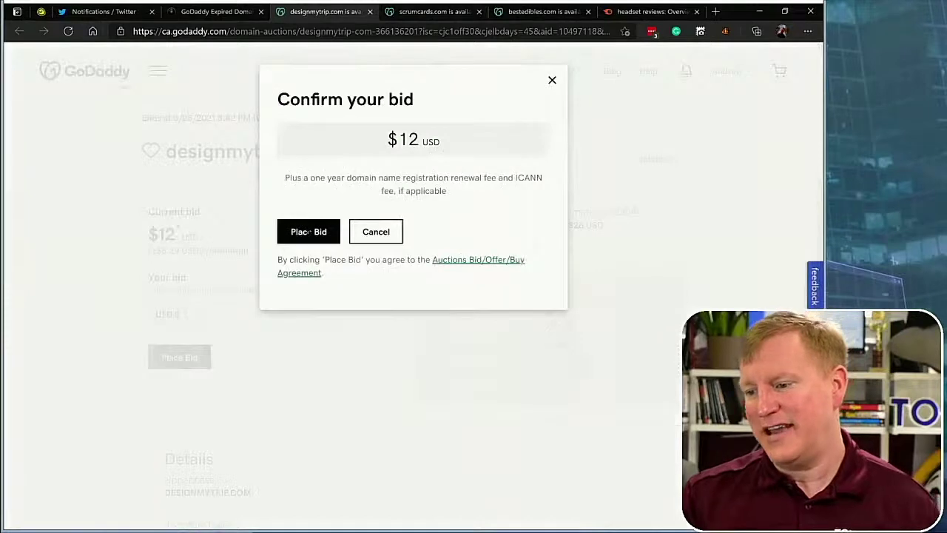
left_click(308, 231)
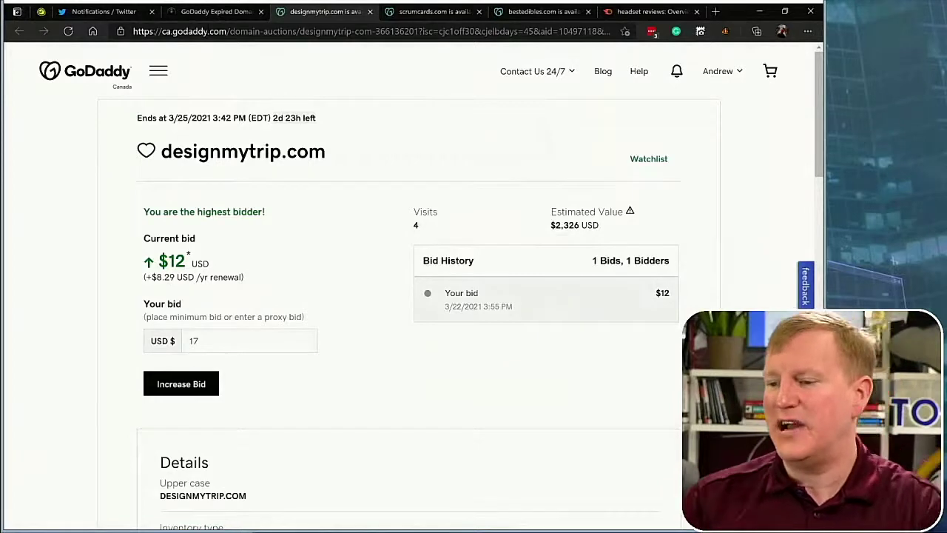
- Return to the expired domains list and examine the names below DesignMyTrip.com through to the end of the page
left_click(220, 12)
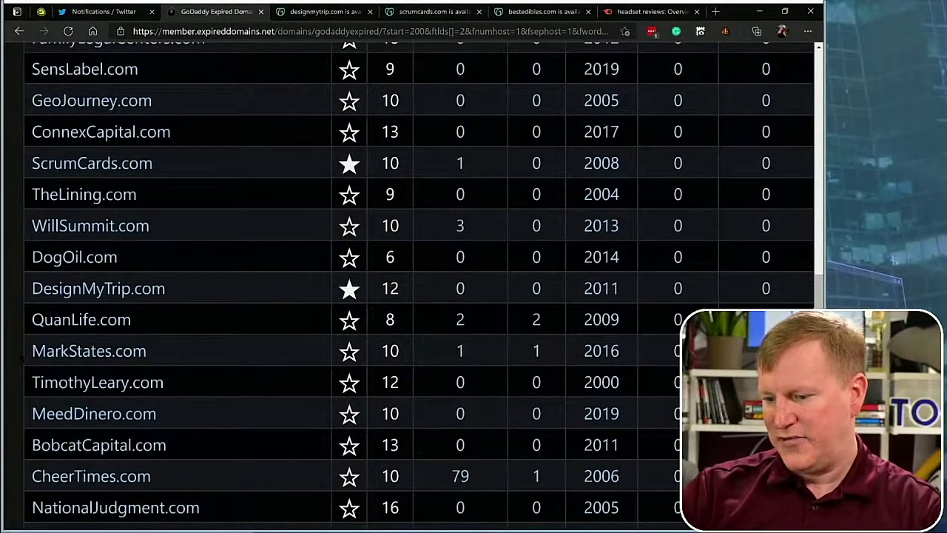
scroll(400, 279, "down", 5)
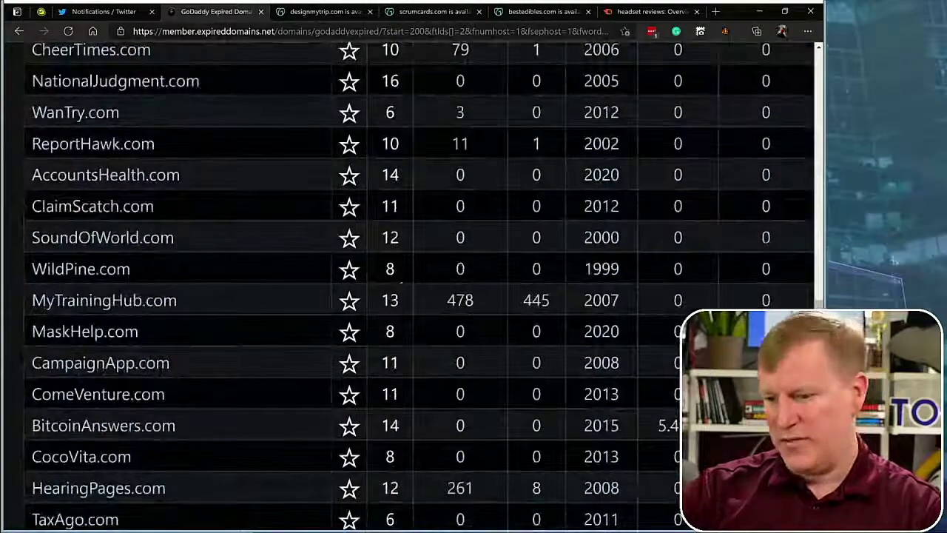
scroll(400, 279, "down", 5)
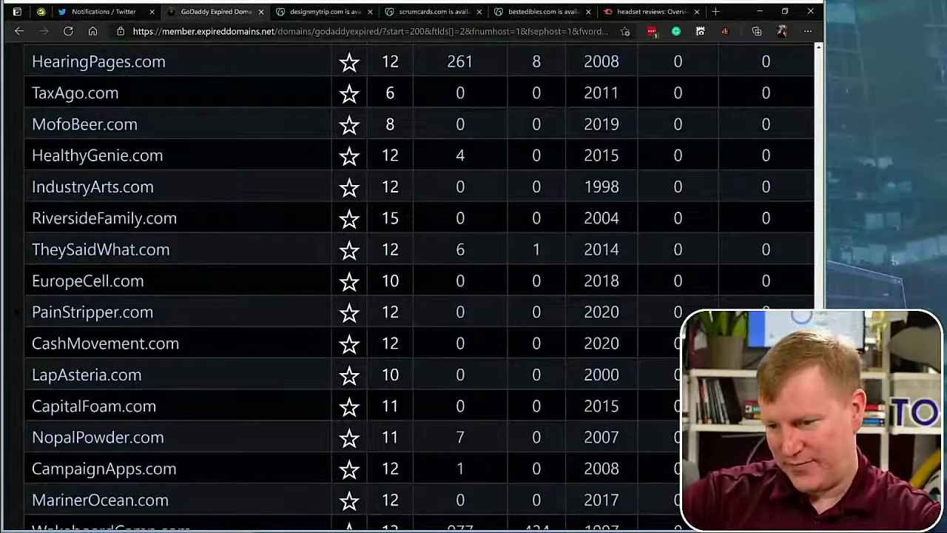
key("Page_Down")
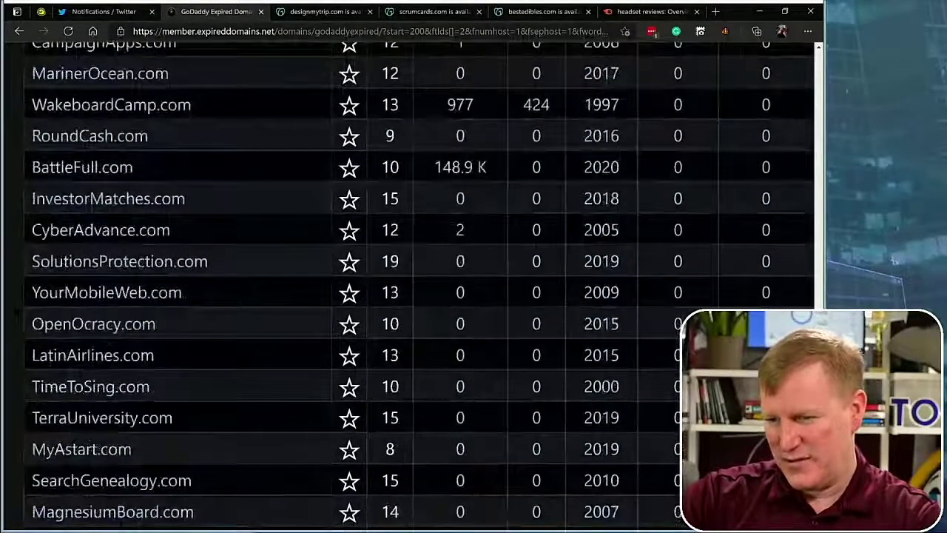
key("Page_Up")
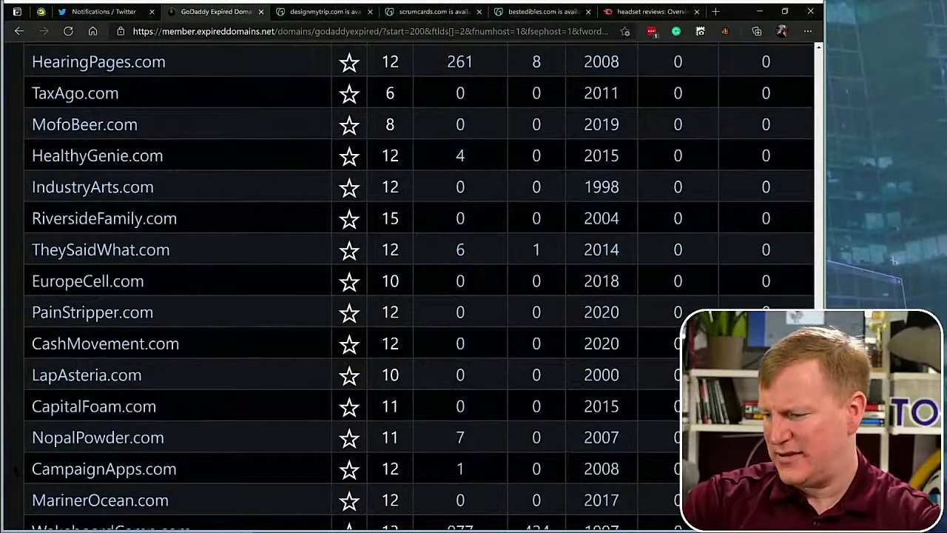
scroll(418, 287, "down", 5)
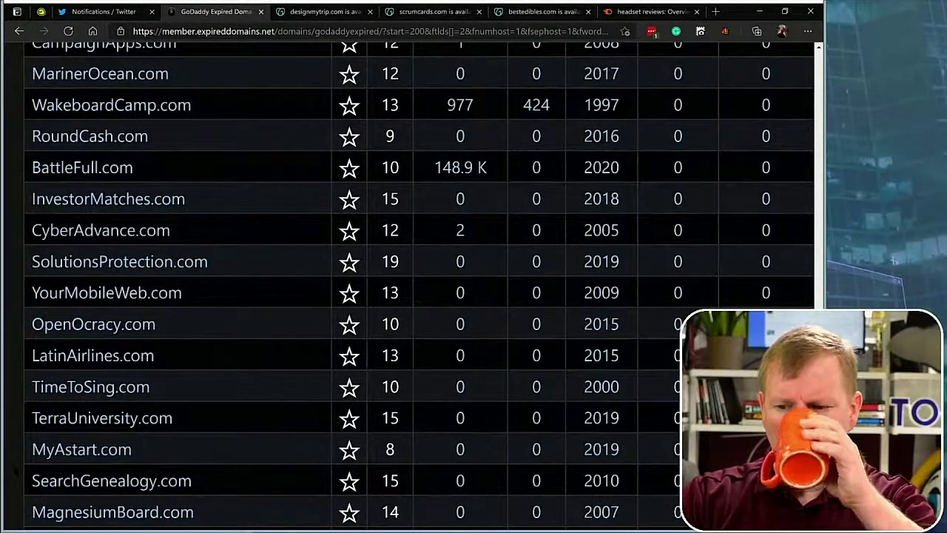
scroll(418, 286, "down", 6)
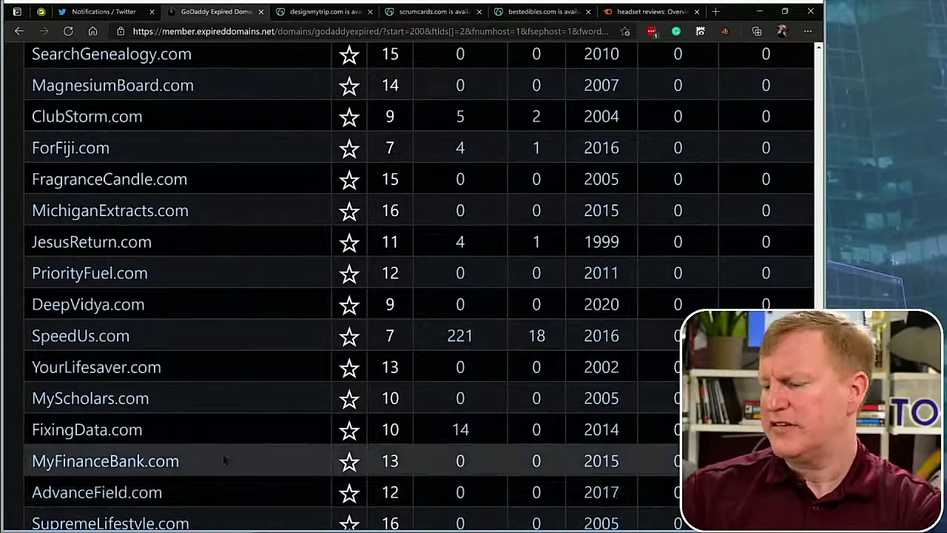
scroll(223, 453, "down", 5)
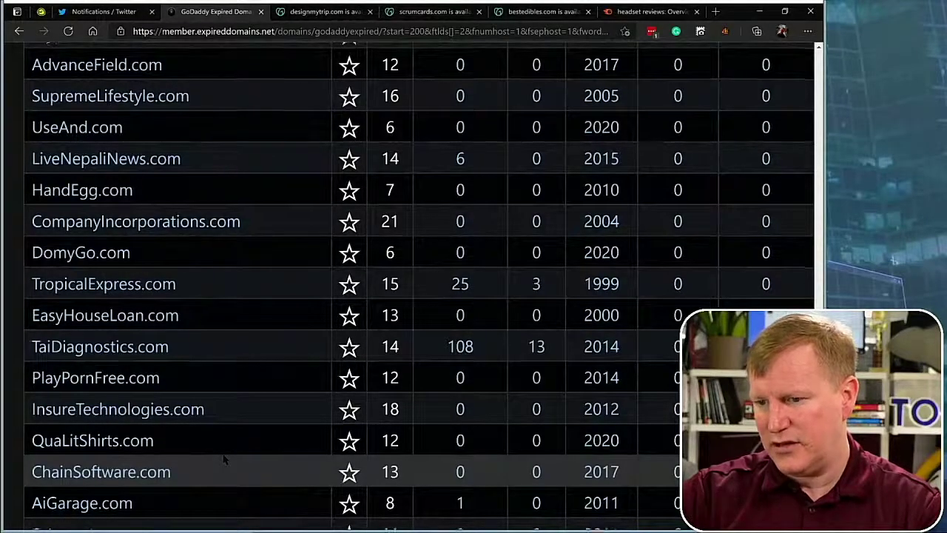
scroll(224, 460, "down", 5)
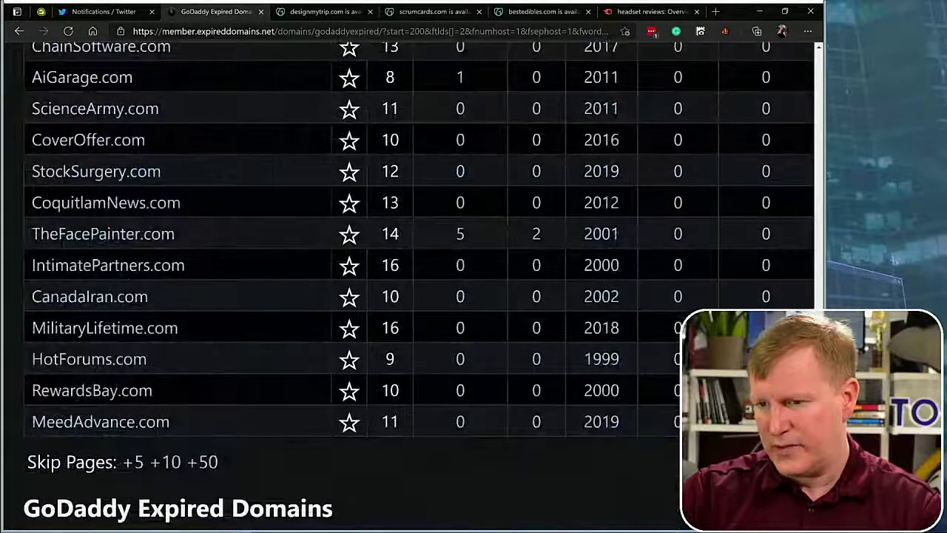
- Open the GoDaddy auction page for AiGarage.com, try to bid $12, and submit a second bid of $17
left_click(83, 80)
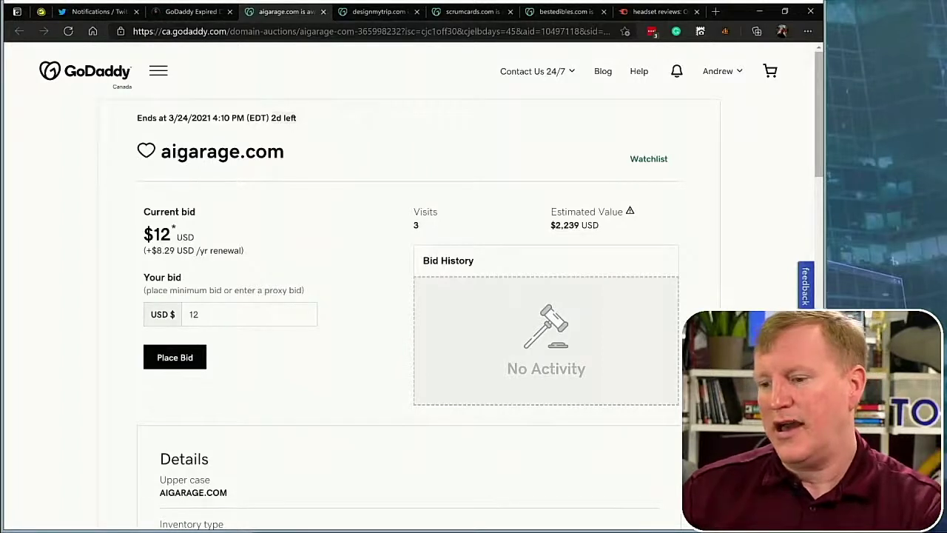
left_click_drag(161, 152, 176, 152)
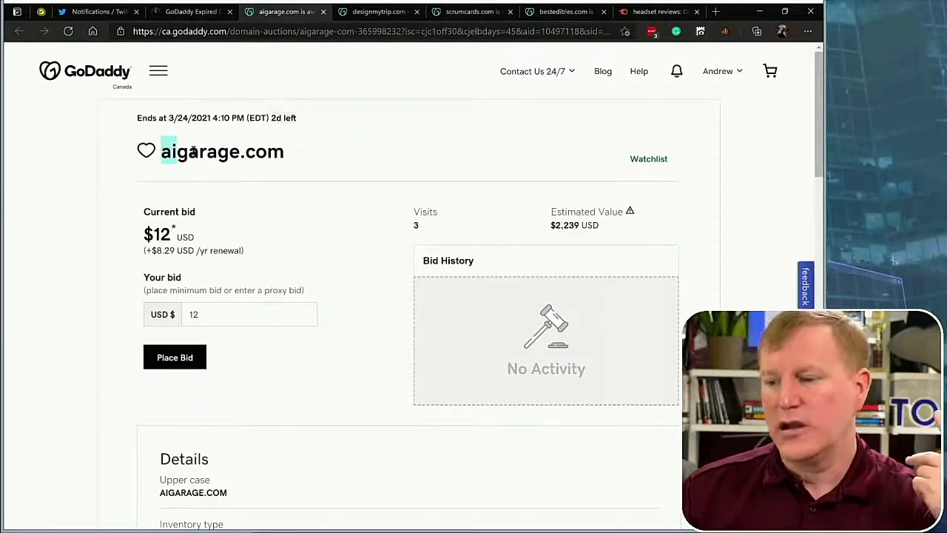
left_click(219, 151)
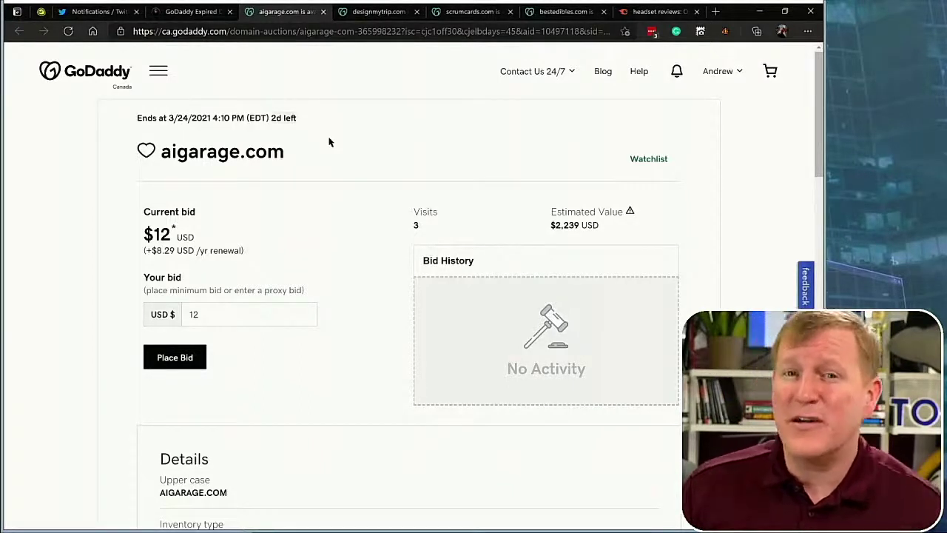
left_click(175, 361)
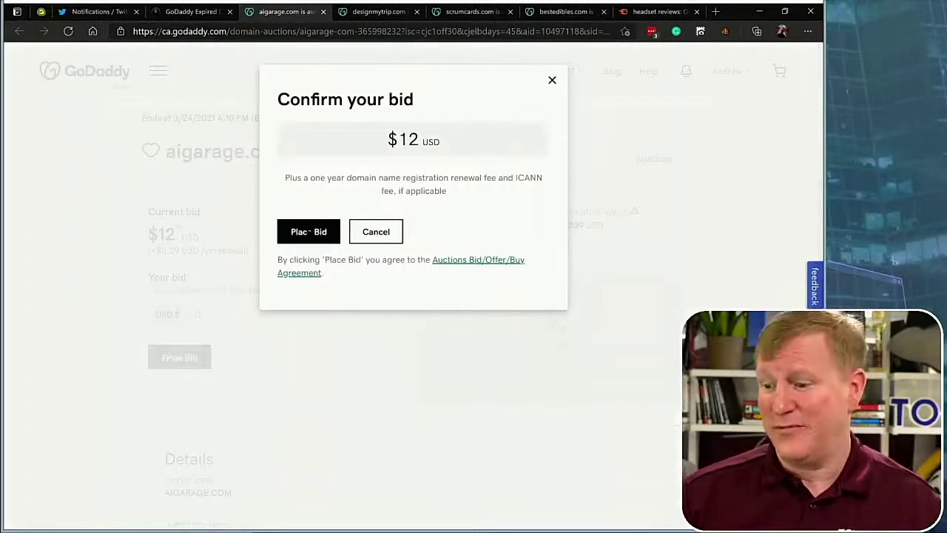
left_click(301, 230)
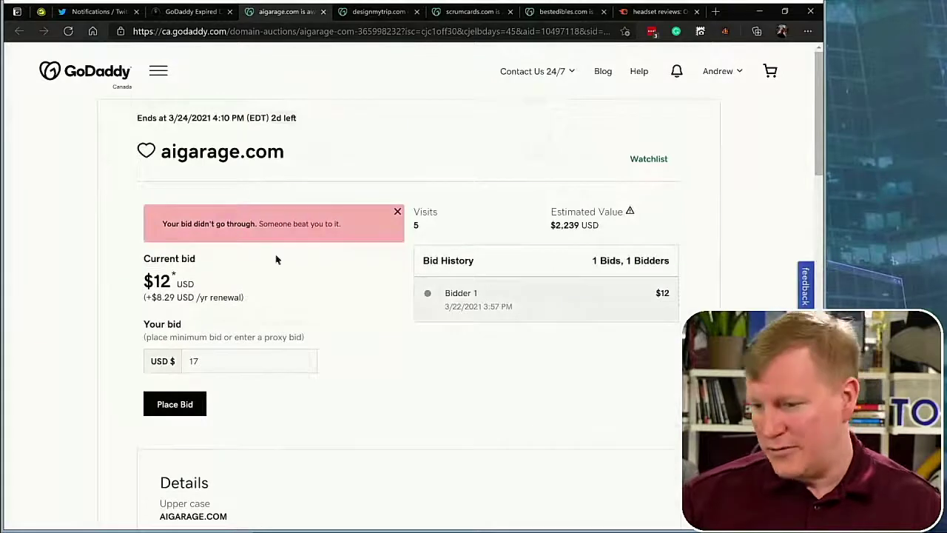
left_click(174, 404)
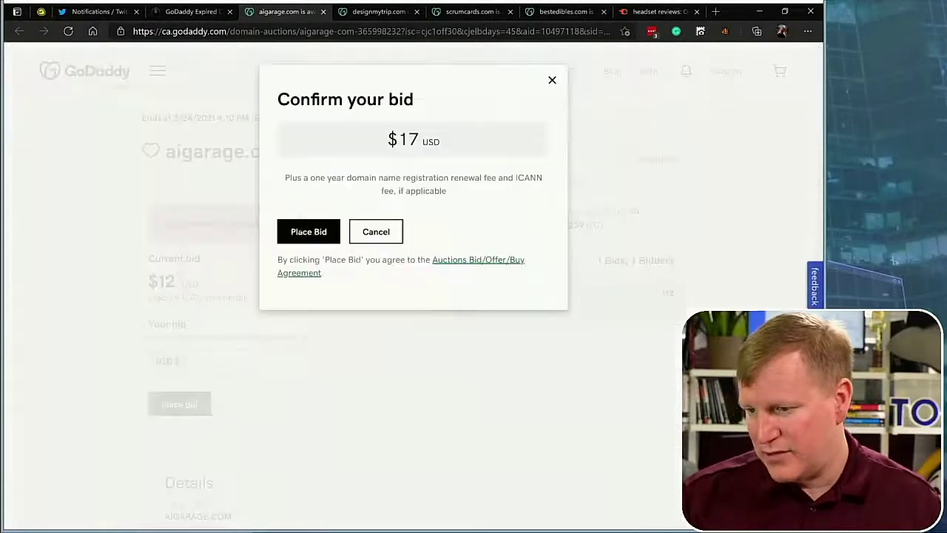
left_click(305, 233)
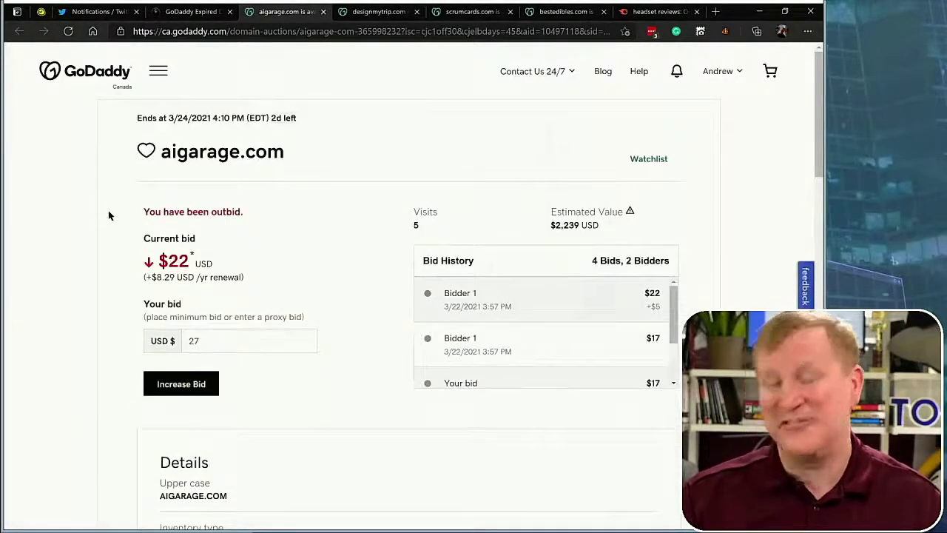